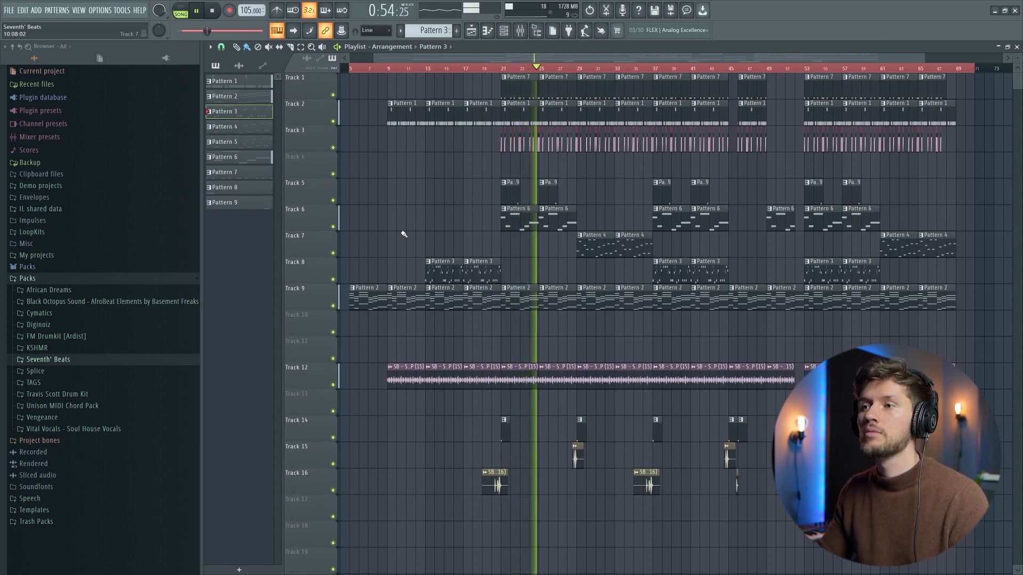
# Step: Stop the song, open the Wurli V2 chords of Pattern 2 in the piano roll and play that pattern alone
pyautogui.press('space')
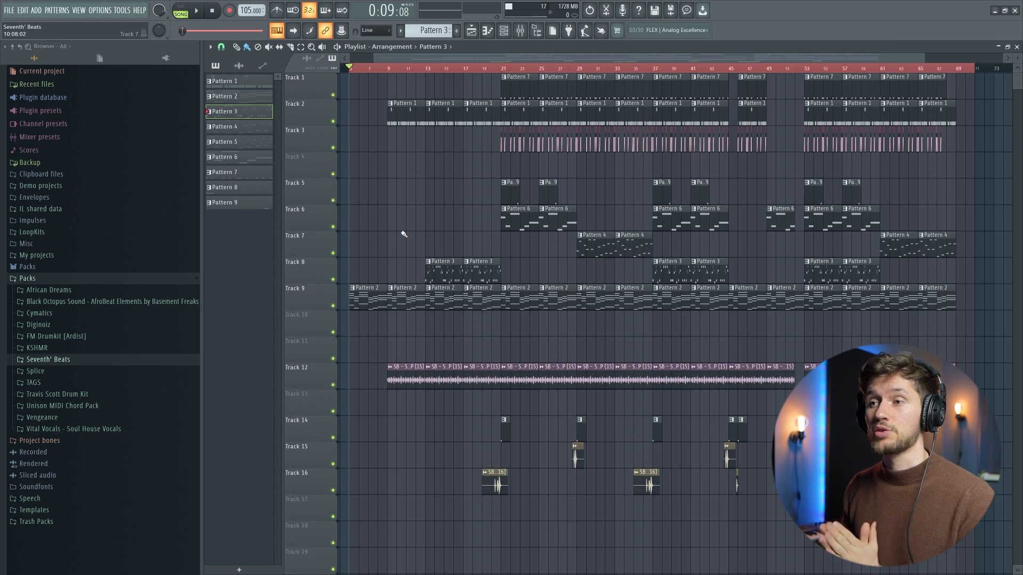
pyautogui.doubleClick(370, 299)
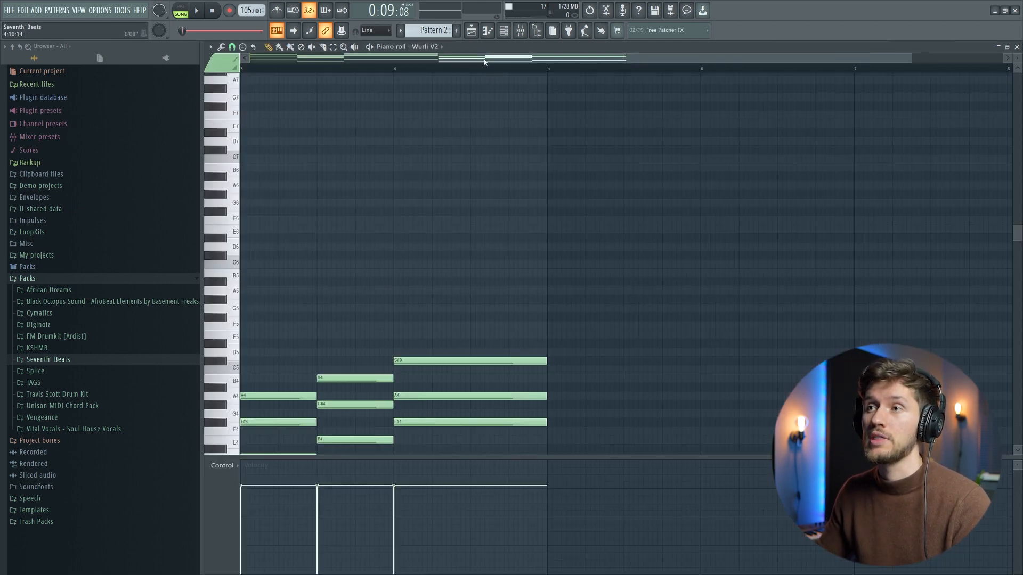
pyautogui.moveTo(485, 62); pyautogui.dragTo(296, 62)
pyautogui.scroll(-6, 551, 126)
pyautogui.press('l')
pyautogui.press('space')
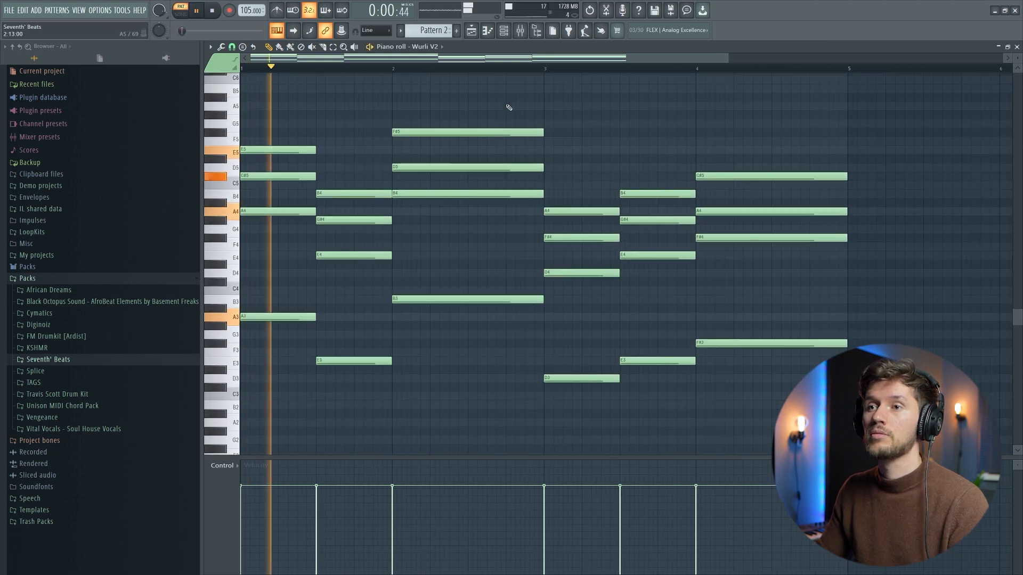
# Step: View the Wurli V2 instrument that plays the chords, leaving its settings as they are
pyautogui.click(505, 32)
pyautogui.click(430, 269)
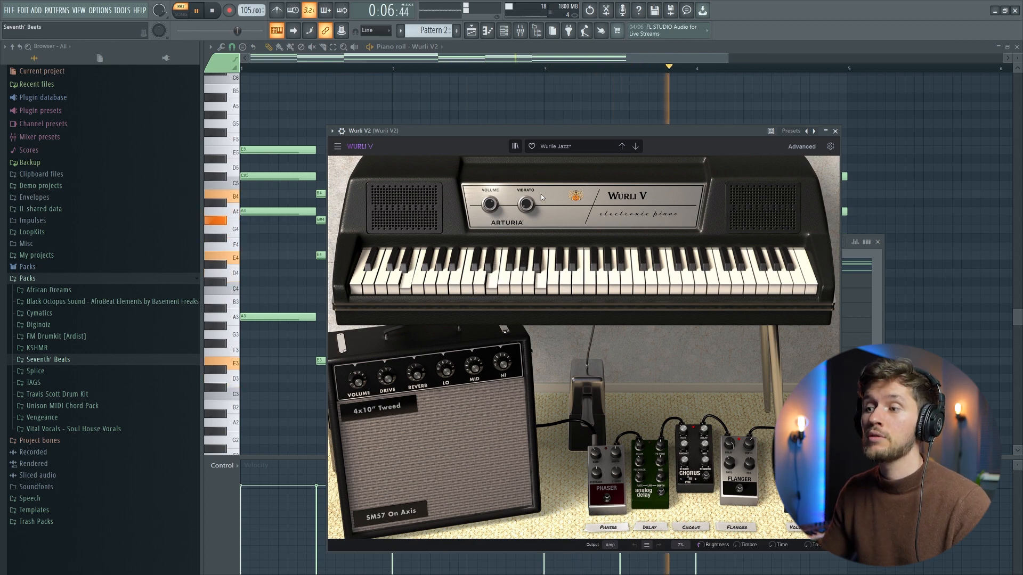
pyautogui.click(515, 49)
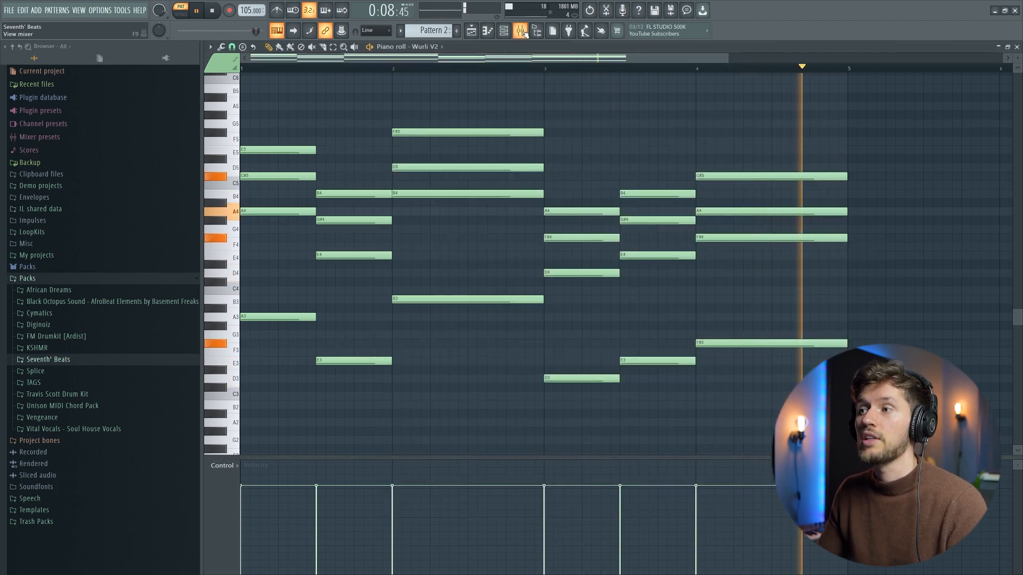
# Step: Return to the playlist, open the Guitar melody of Pattern 3 and play it together with the chords
pyautogui.press('F5')
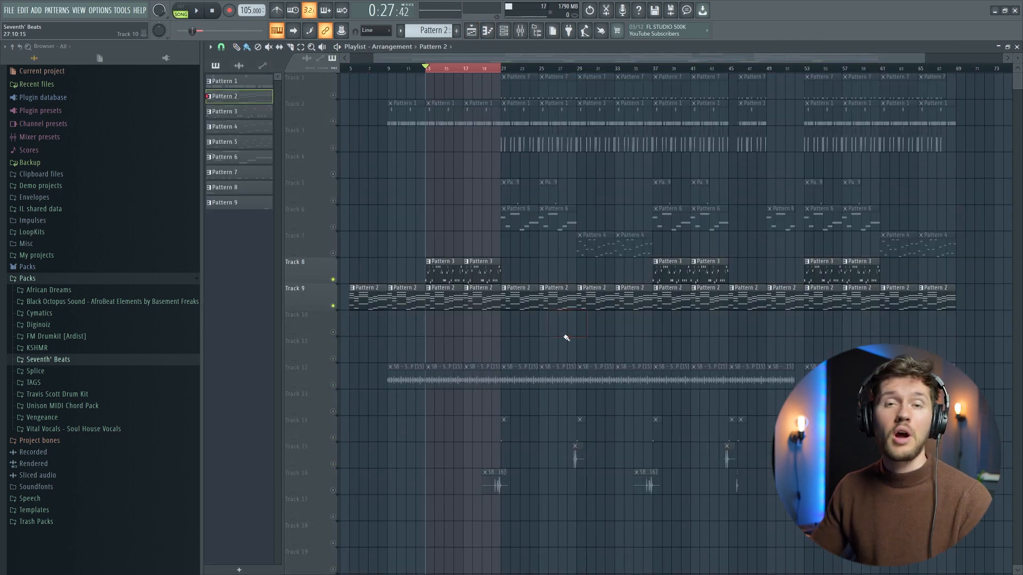
pyautogui.doubleClick(442, 270)
pyautogui.press('space')
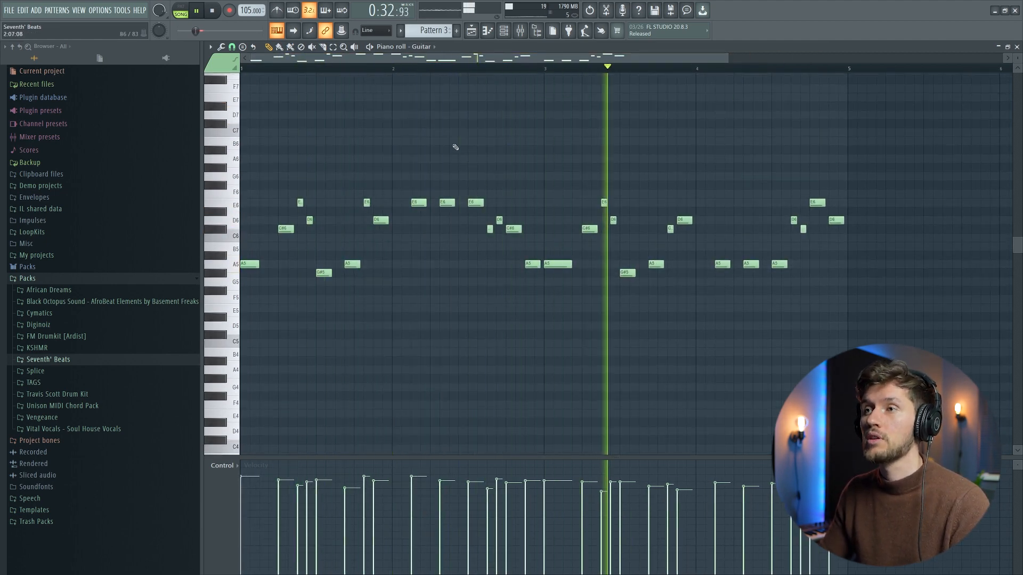
# Step: Examine the Guitar mixer track's effects one by one: The Glue, Fruity delay 2 and ValhallaVintageVerb
pyautogui.press('F9')
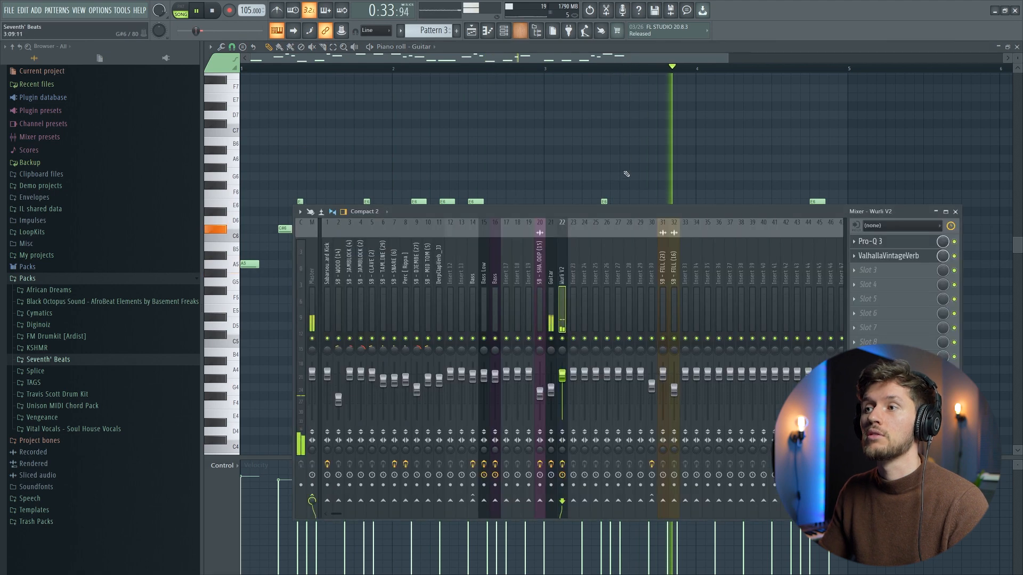
pyautogui.click(551, 277)
pyautogui.press('space')
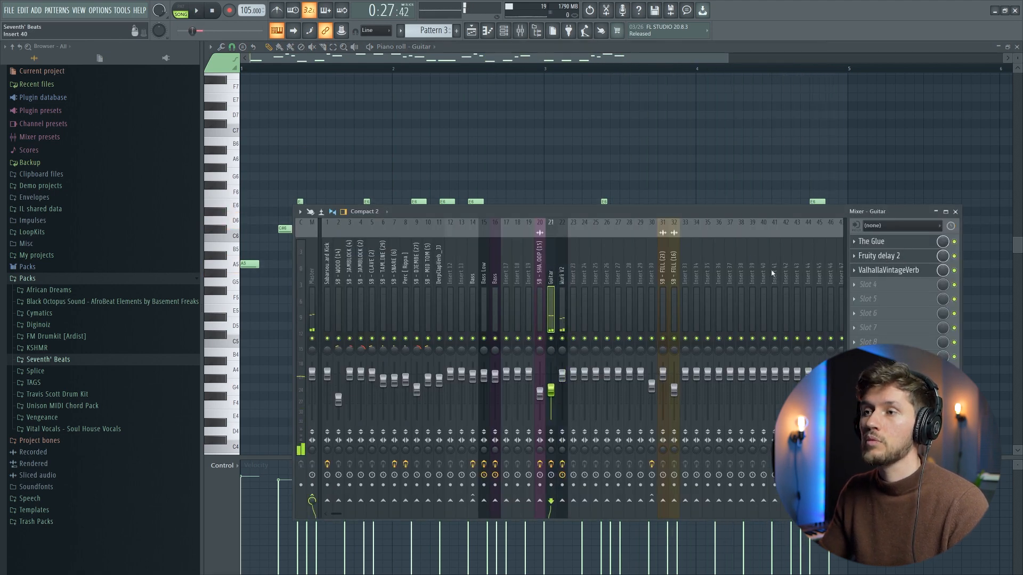
pyautogui.click(882, 243)
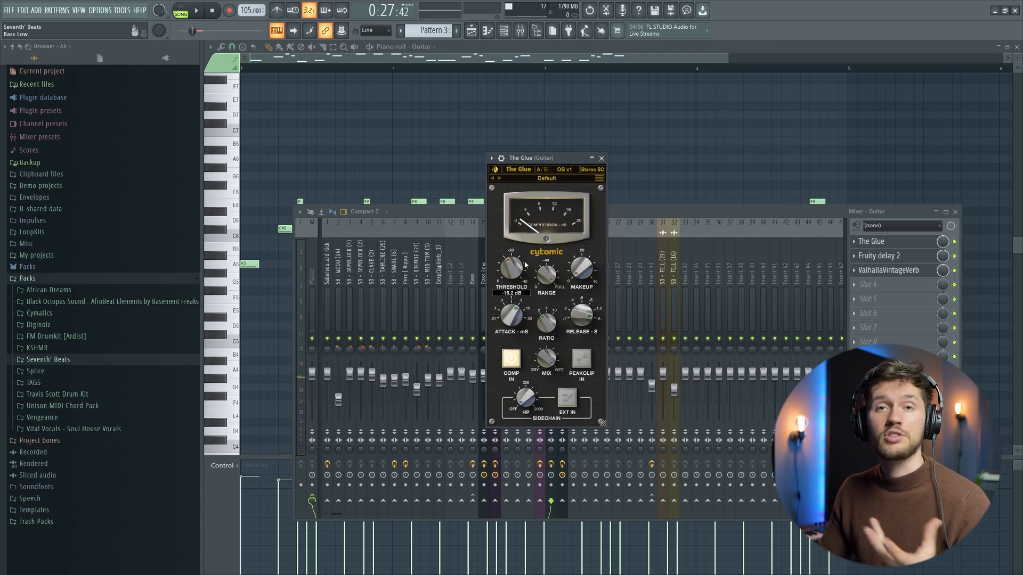
pyautogui.click(918, 257)
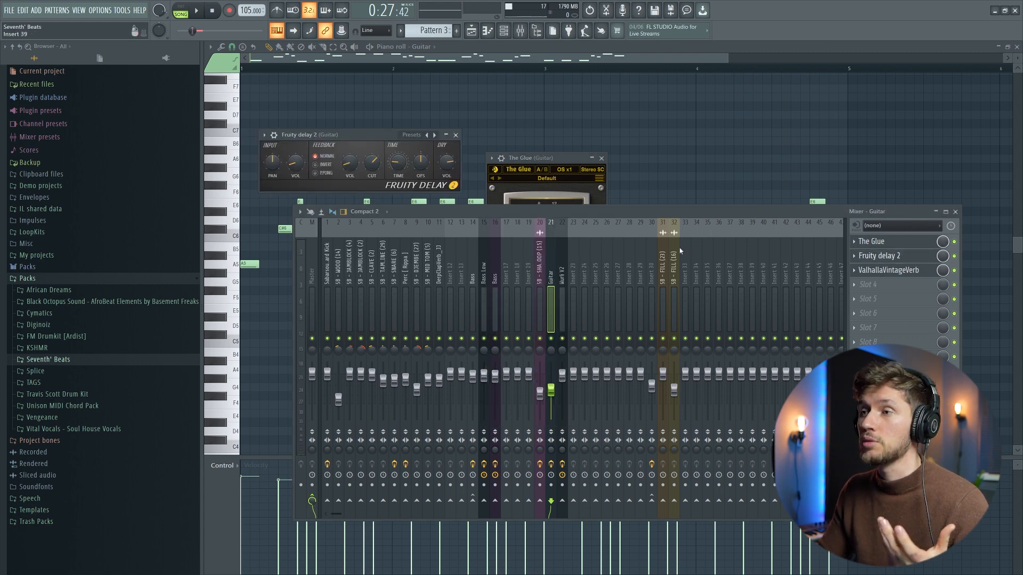
pyautogui.click(898, 271)
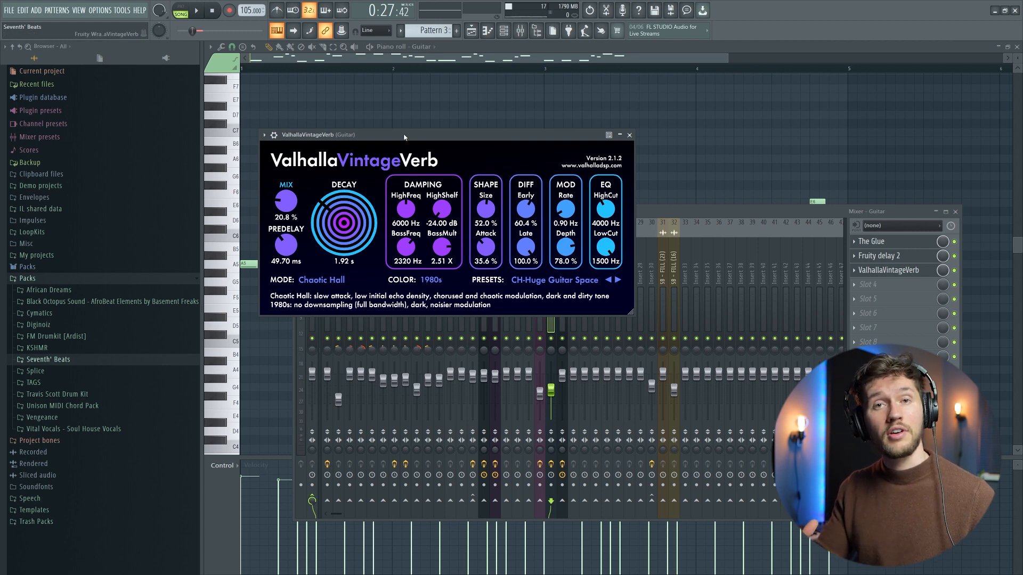
pyautogui.click(503, 34)
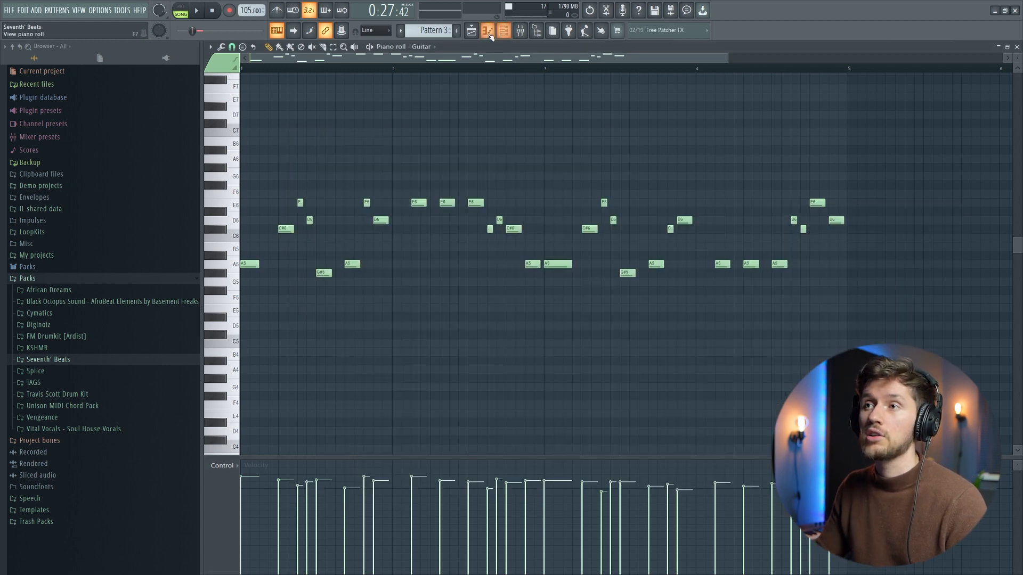
# Step: Unmute Track 2 in the playlist and open its Pattern 1 percussion clip in the piano roll
pyautogui.click(489, 33)
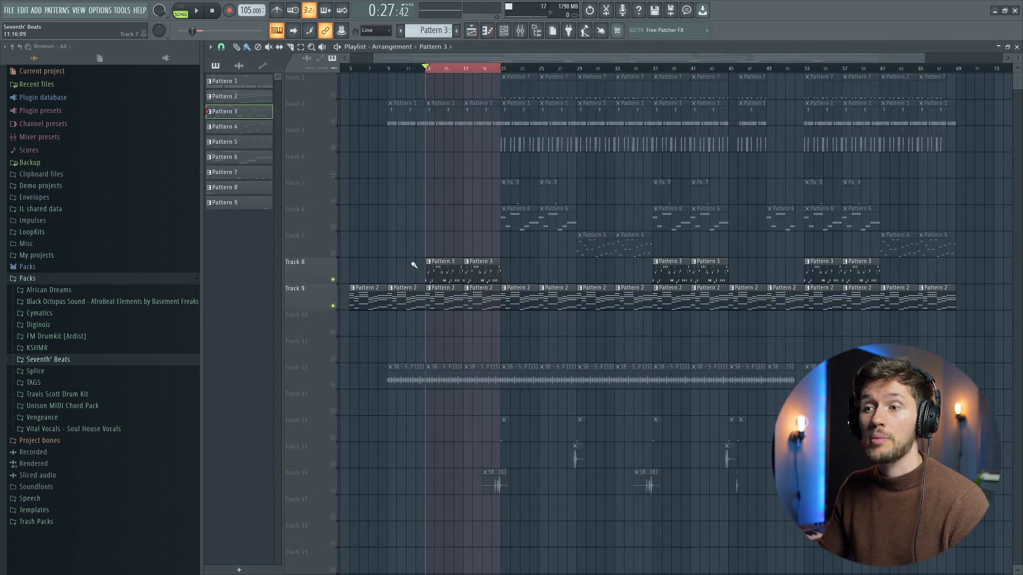
pyautogui.click(333, 121)
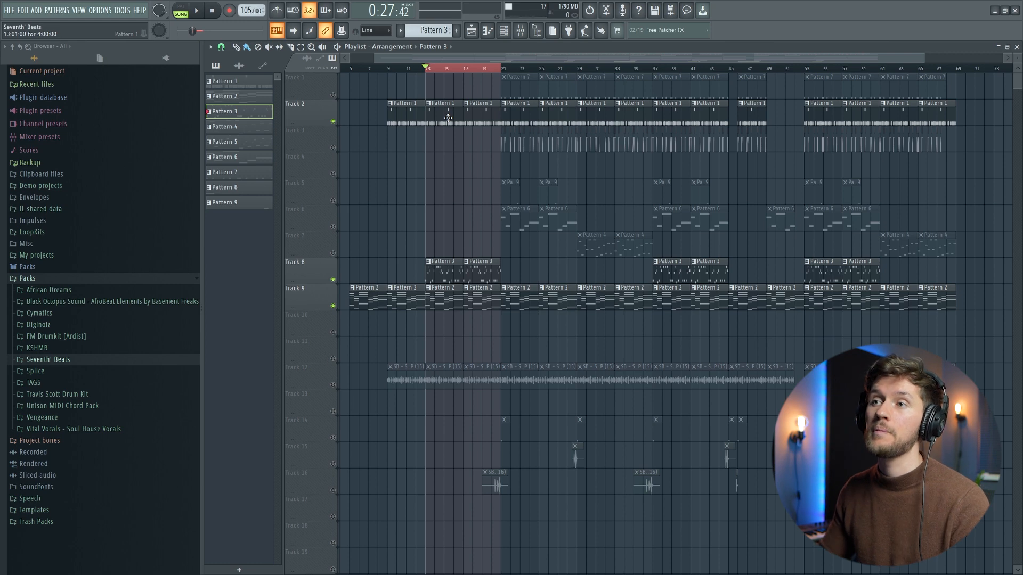
pyautogui.doubleClick(448, 118)
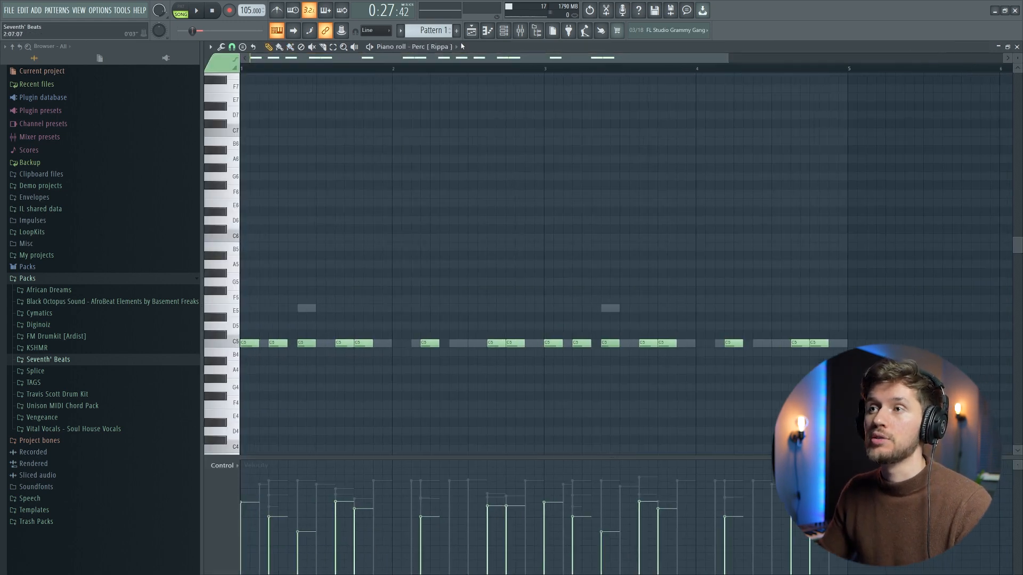
# Step: Solo the Perc [ Rippa ] channel of Pattern 1 in pattern mode, view its sample and start playback
pyautogui.click(504, 33)
pyautogui.click(180, 8)
pyautogui.moveTo(497, 243); pyautogui.dragTo(474, 137)
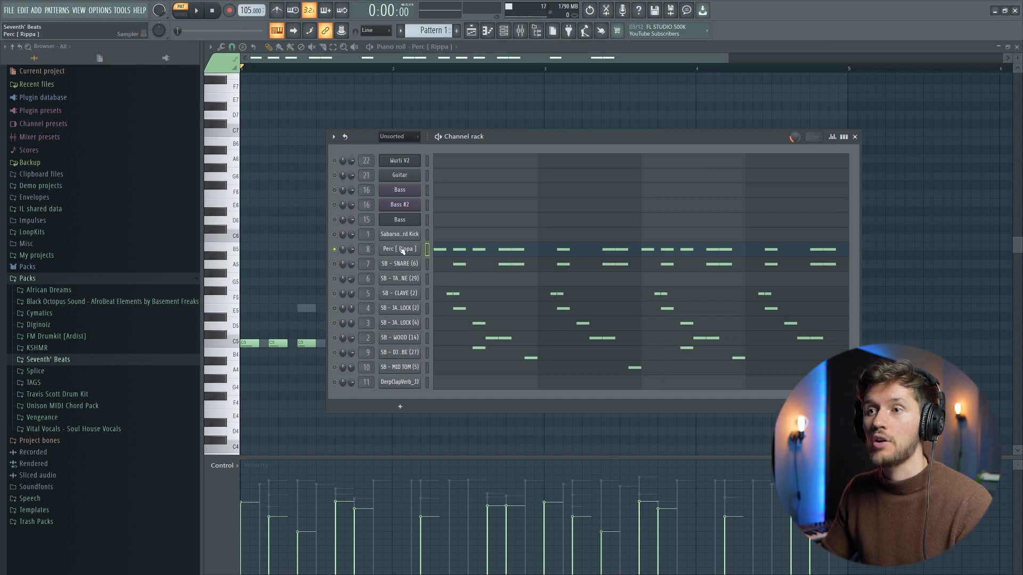
pyautogui.click(402, 250)
pyautogui.click(547, 148)
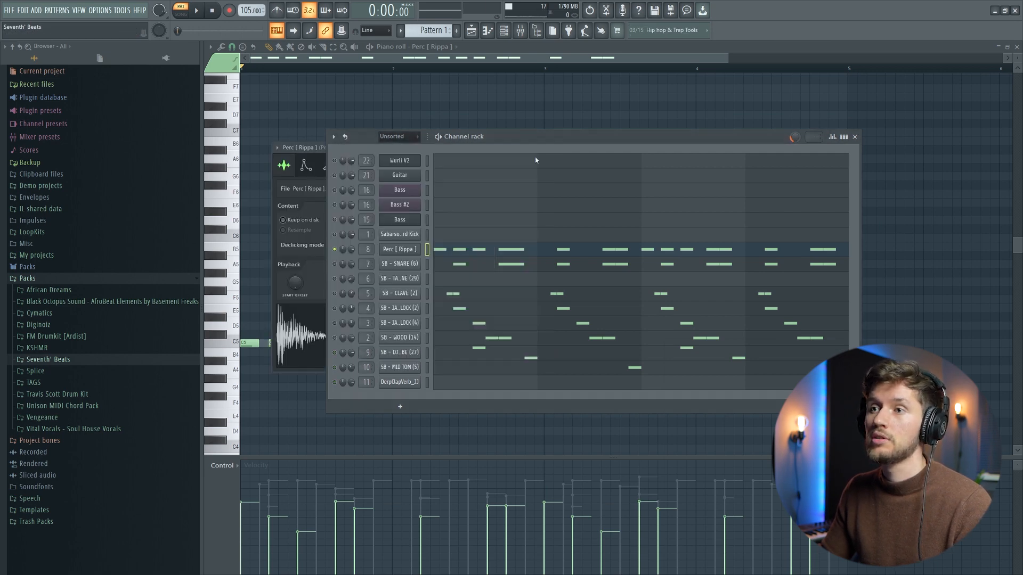
pyautogui.press('space')
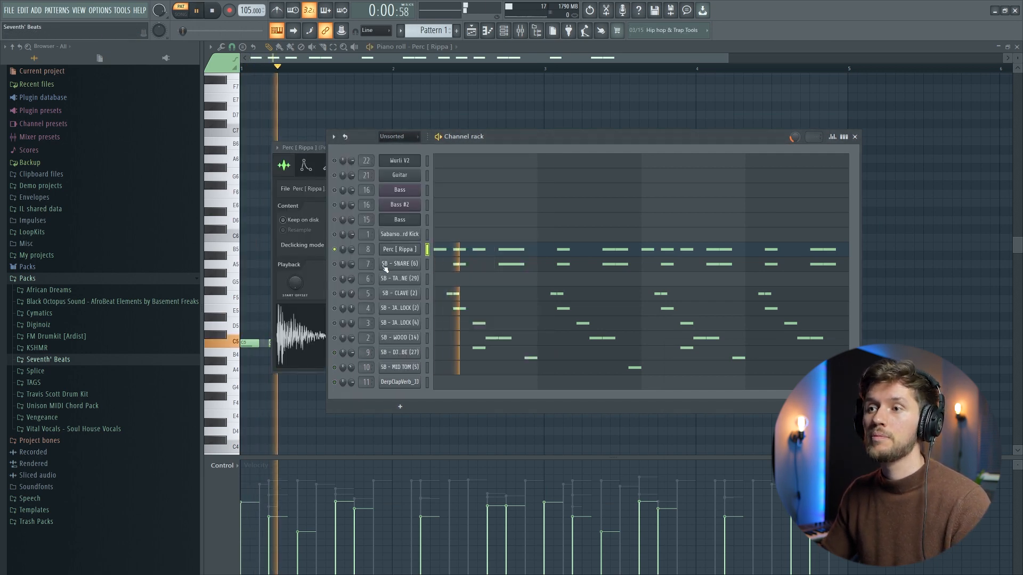
# Step: Examine the Perc [ Rippa ] notes in the piano roll while the pattern plays
pyautogui.click(523, 251)
pyautogui.click(522, 250)
pyautogui.scroll(-1, 497, 265)
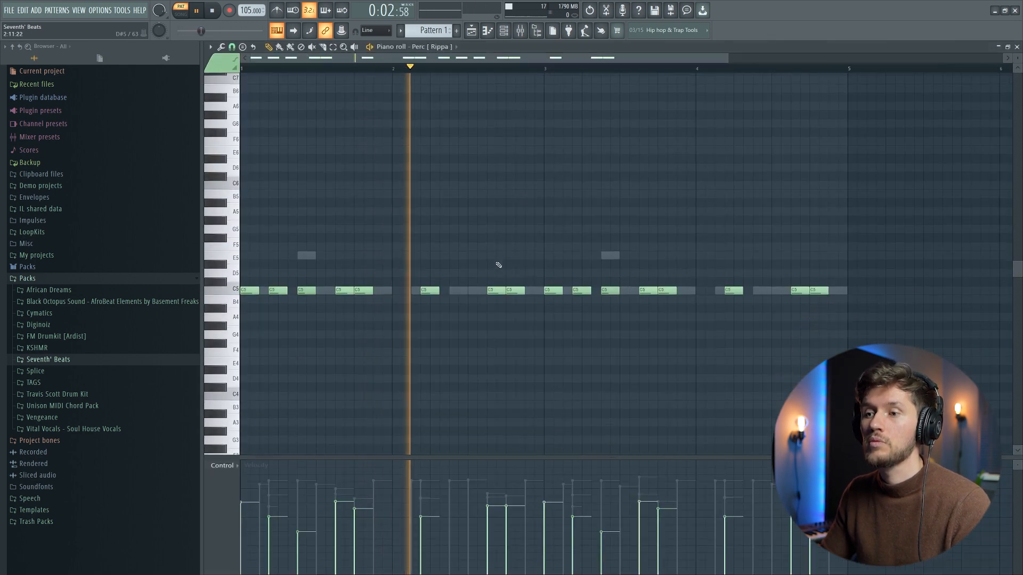
pyautogui.scroll(1, 501, 268)
pyautogui.scroll(-3, 500, 268)
pyautogui.scroll(1, 498, 320)
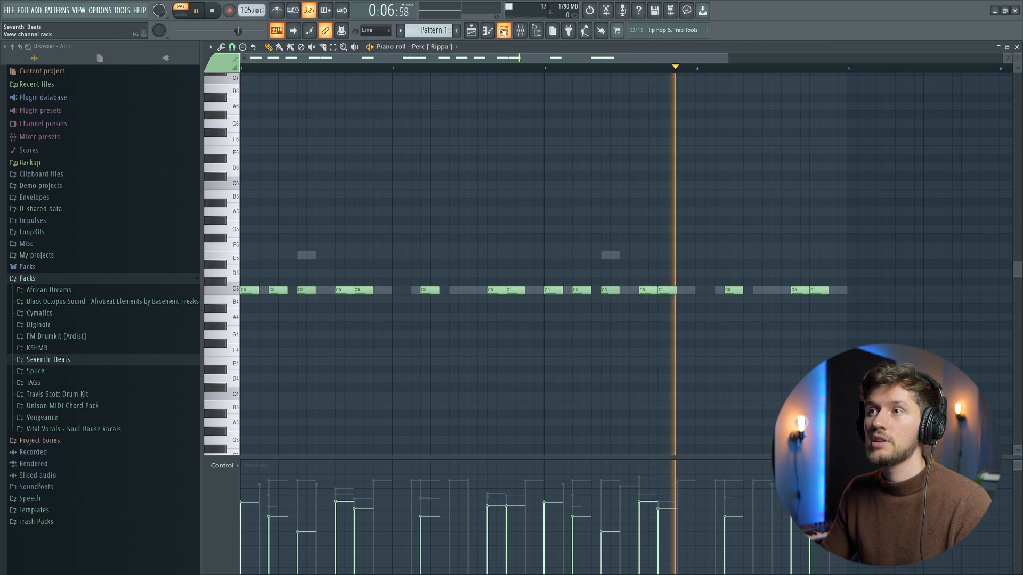
# Step: Unmute the SB - SNARE (6) channel, view its sample and play the pattern with its notes in the piano roll
pyautogui.click(503, 31)
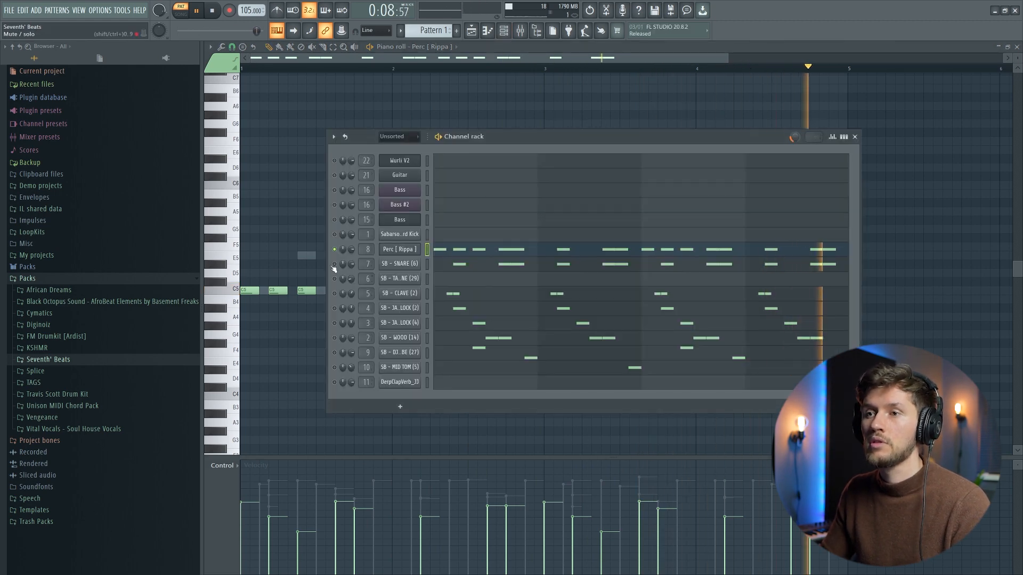
pyautogui.click(408, 264)
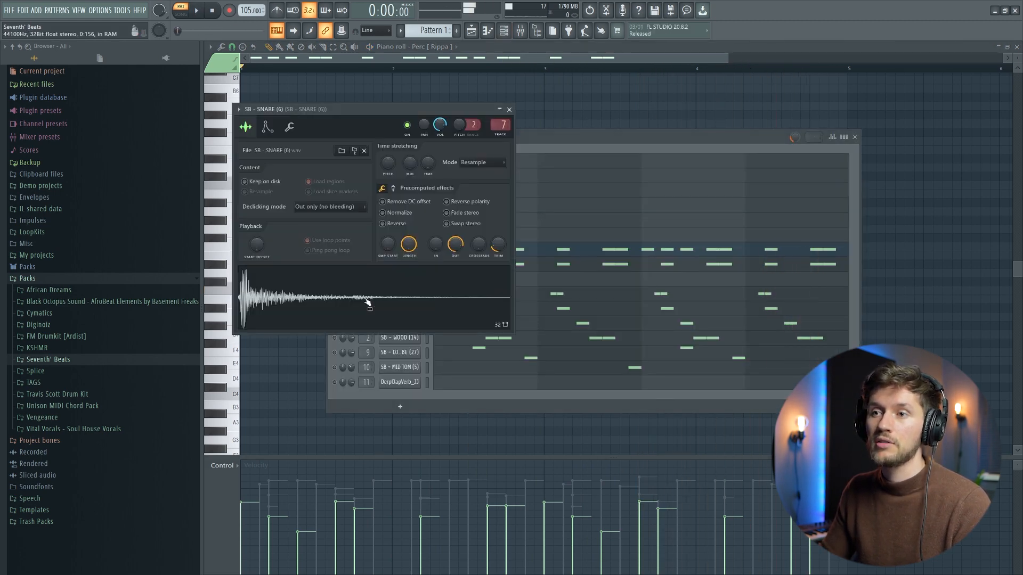
pyautogui.click(561, 140)
pyautogui.press('space')
pyautogui.click(524, 265)
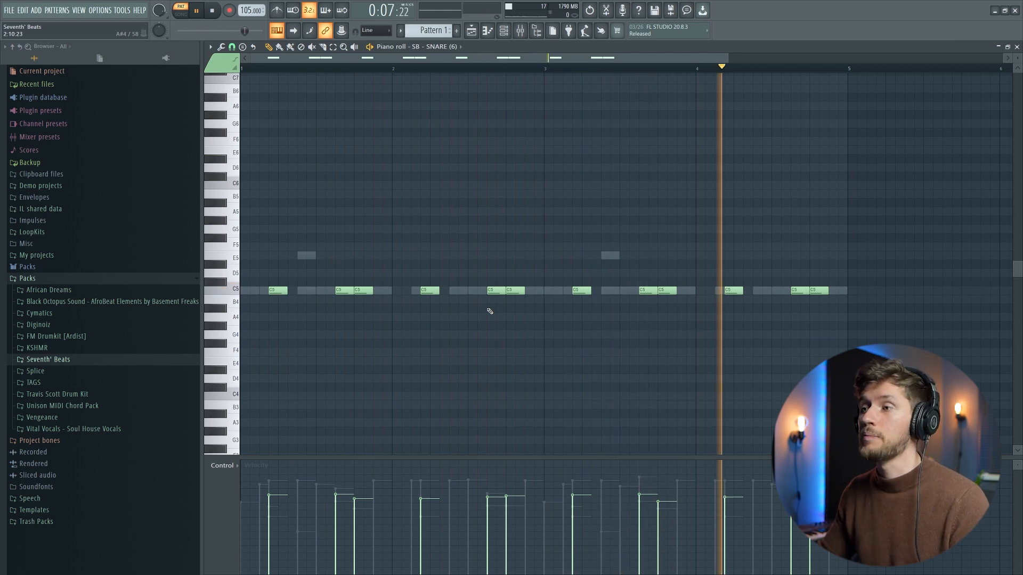
# Step: Unmute the SB - CLAVE (2) channel, view its sample and play the pattern with its notes in the piano roll
pyautogui.press('F6')
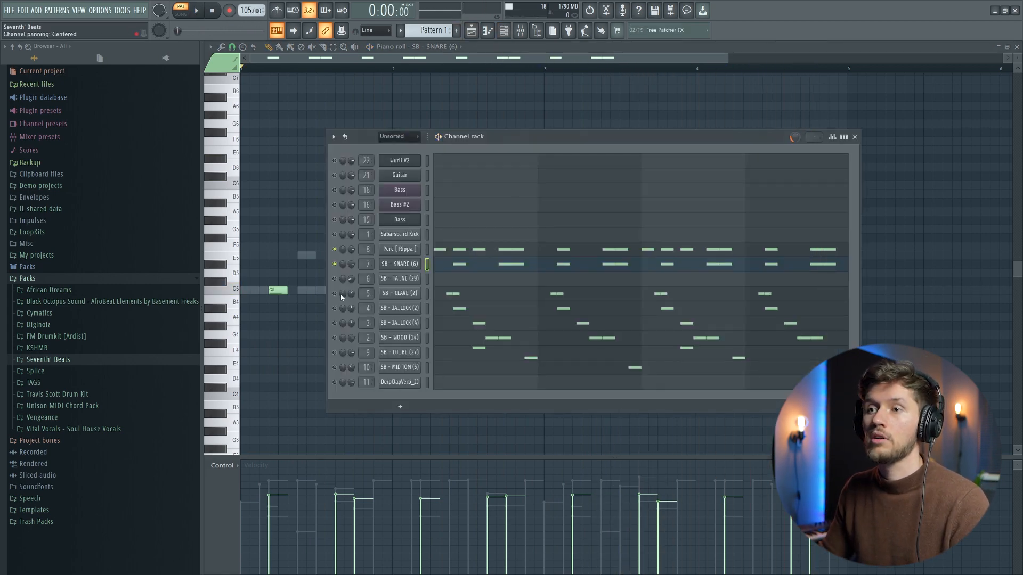
pyautogui.click(399, 293)
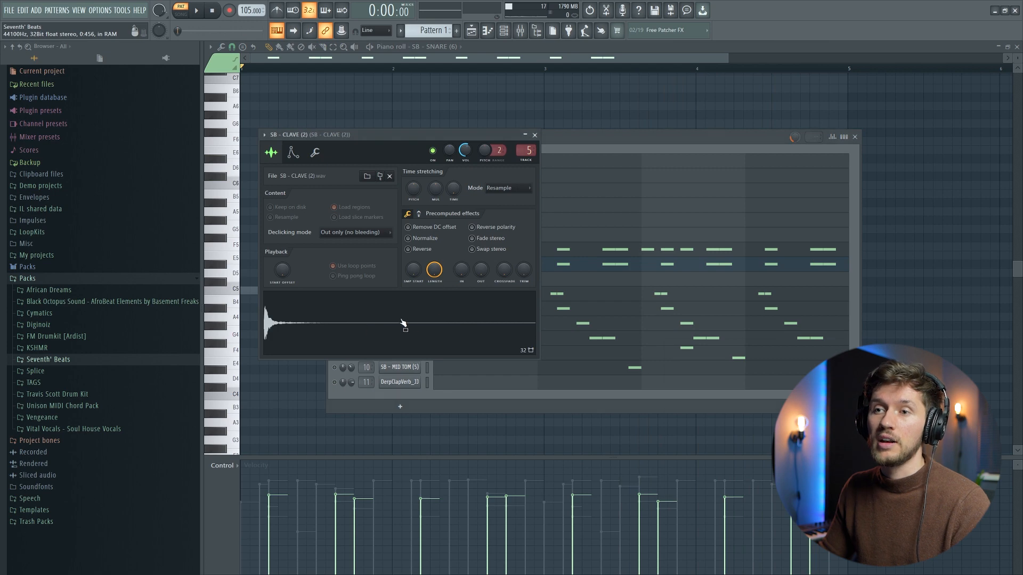
pyautogui.click(590, 149)
pyautogui.press('space')
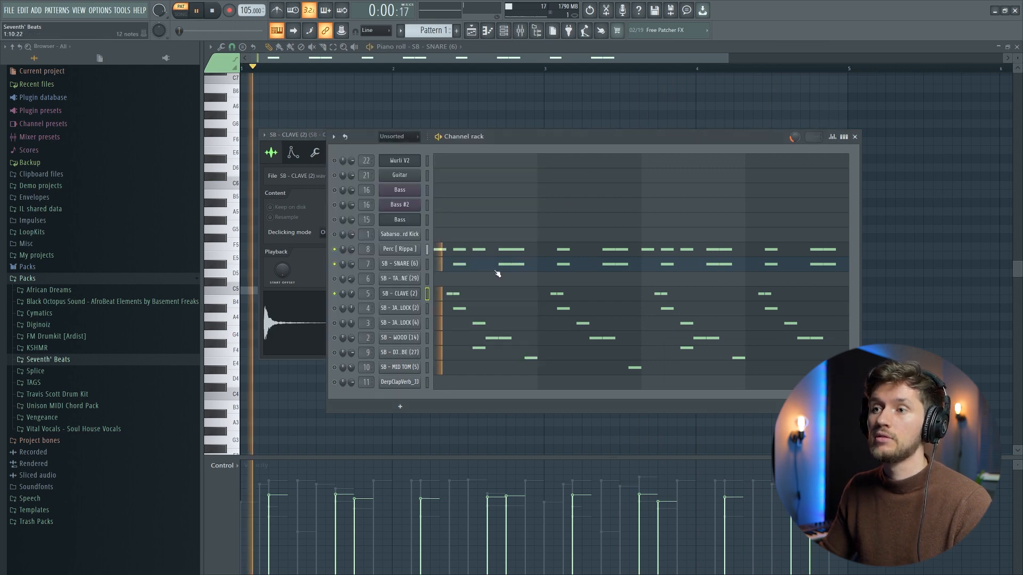
pyautogui.click(473, 295)
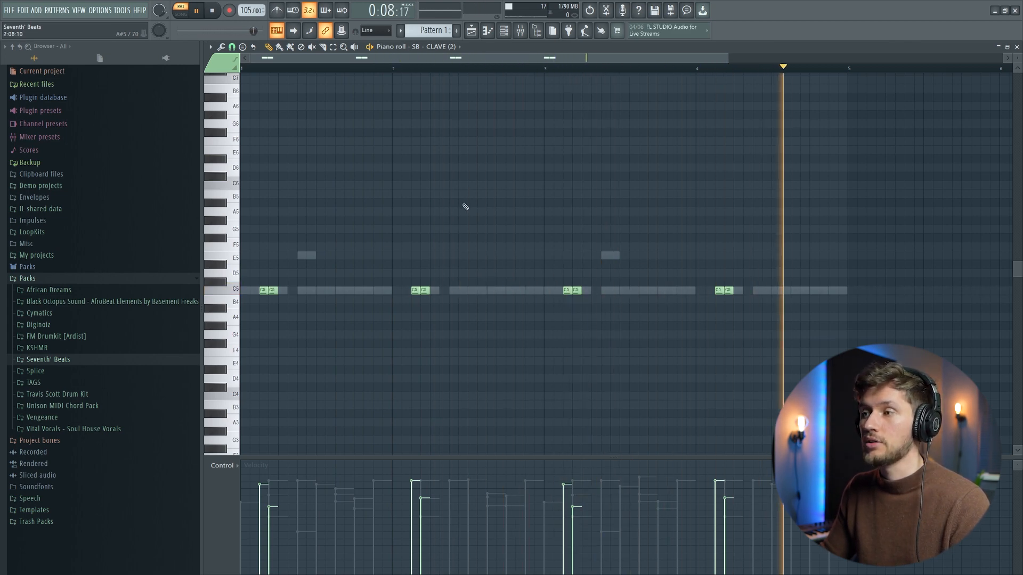
pyautogui.press('space')
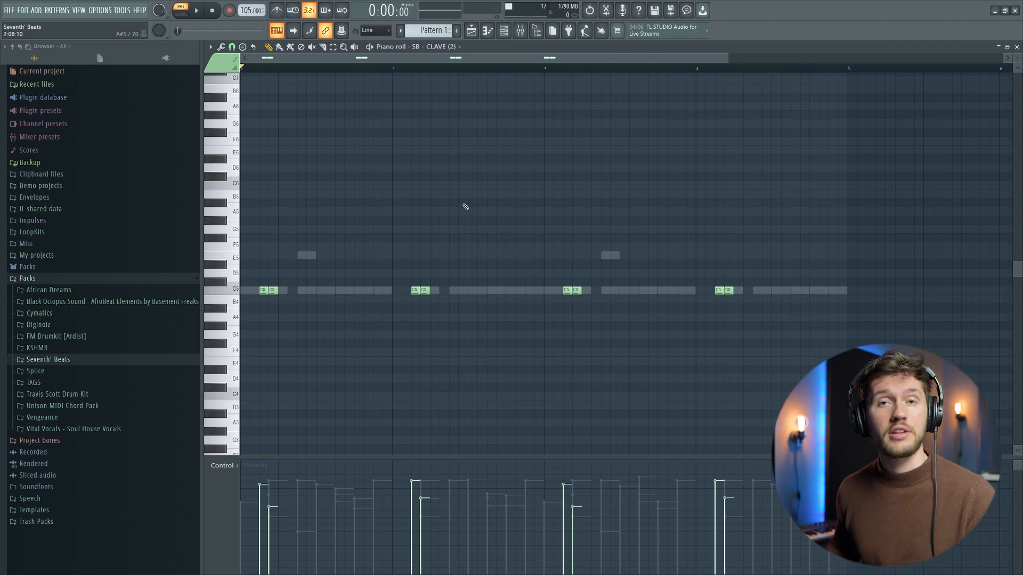
# Step: Unmute the SB - JAMBLOCK (2) channel, play the pattern with its notes in the piano roll and view its sample
pyautogui.press('F6')
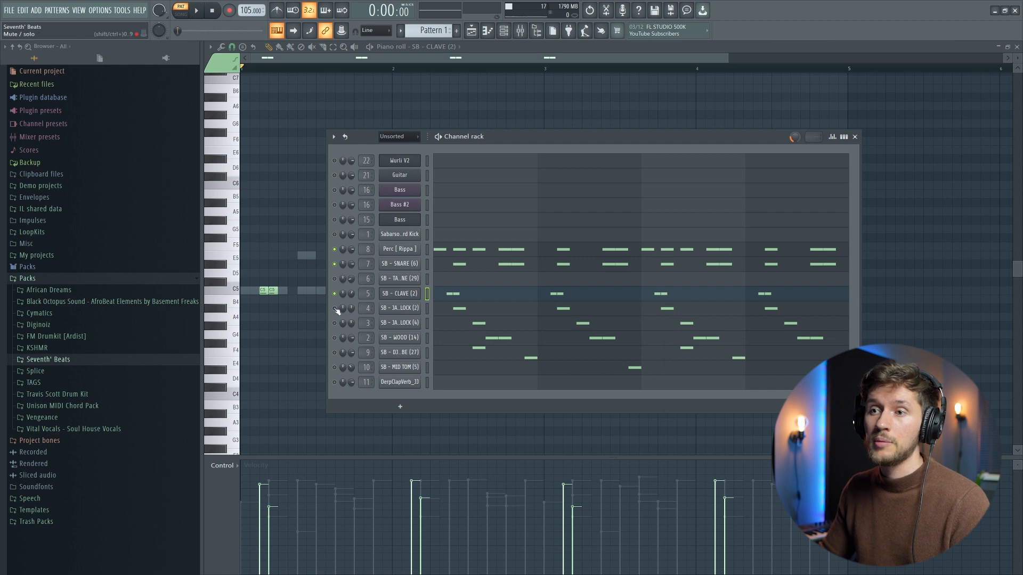
pyautogui.click(336, 311)
pyautogui.press('space')
pyautogui.press('F6')
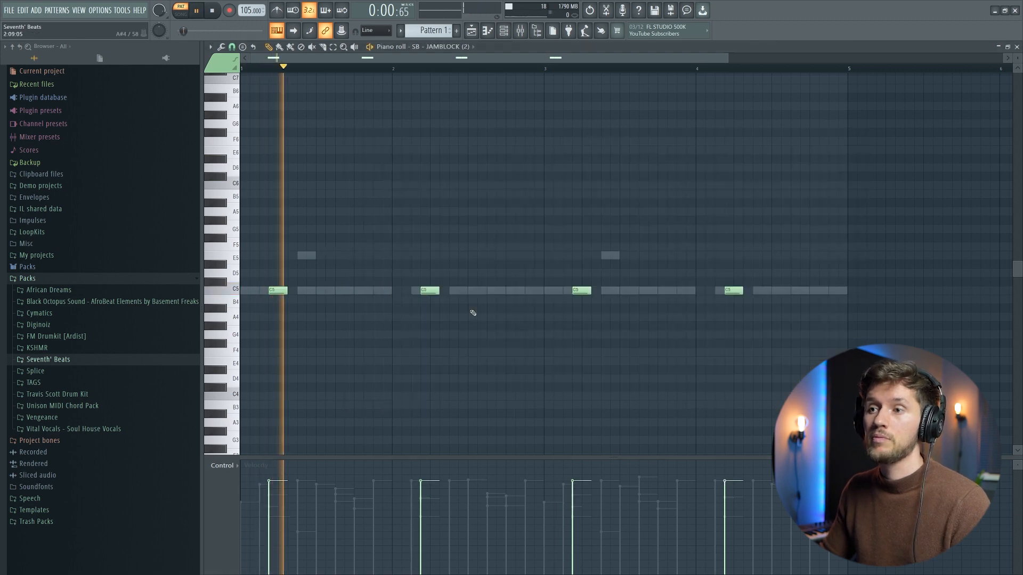
pyautogui.click(503, 32)
pyautogui.click(401, 308)
pyautogui.press('space')
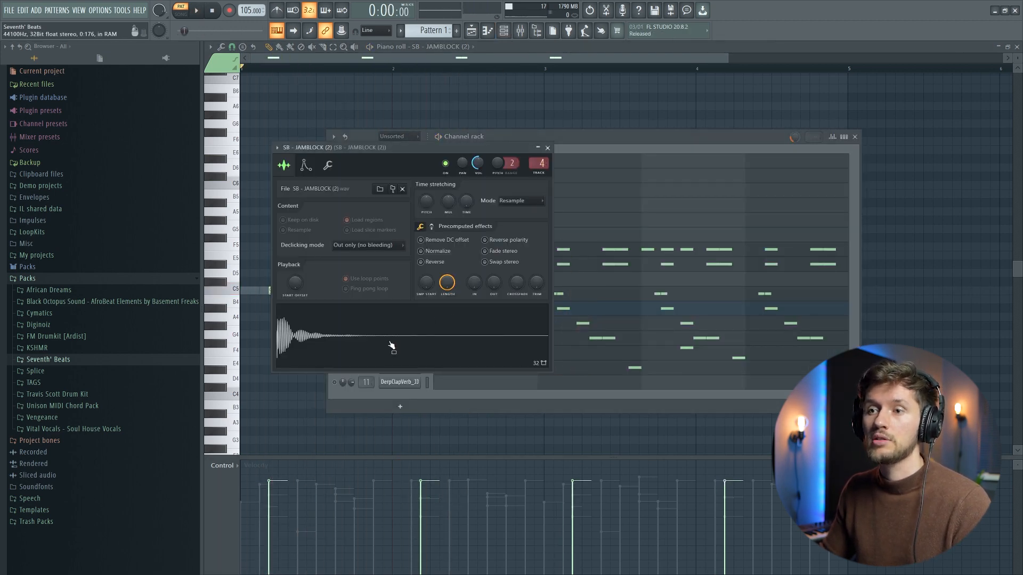
pyautogui.click(576, 169)
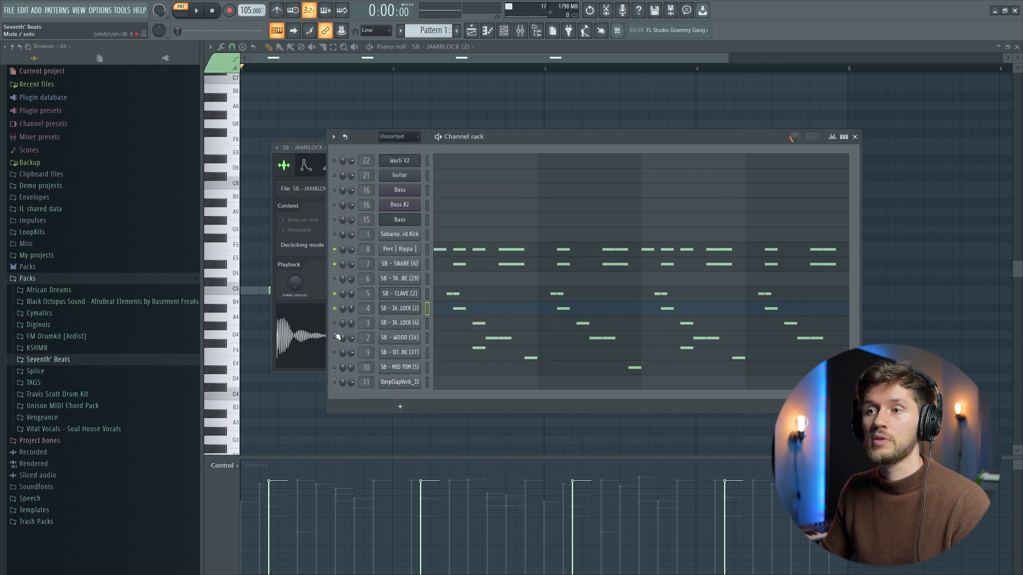
# Step: Unmute the SB - JAMBLOCK (4) channel, view its sample and play the pattern with it included
pyautogui.click(399, 323)
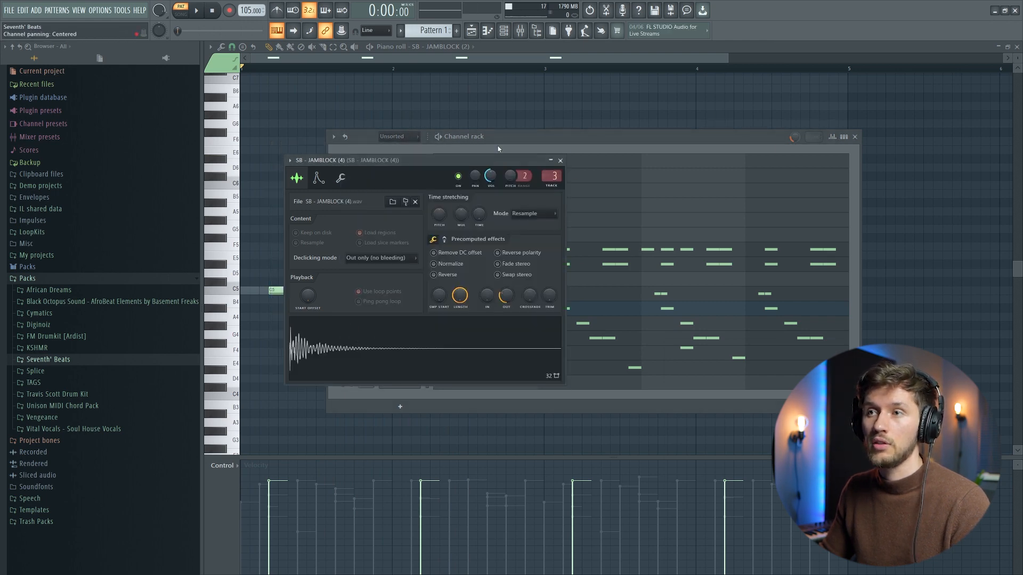
pyautogui.click(499, 149)
pyautogui.press('space')
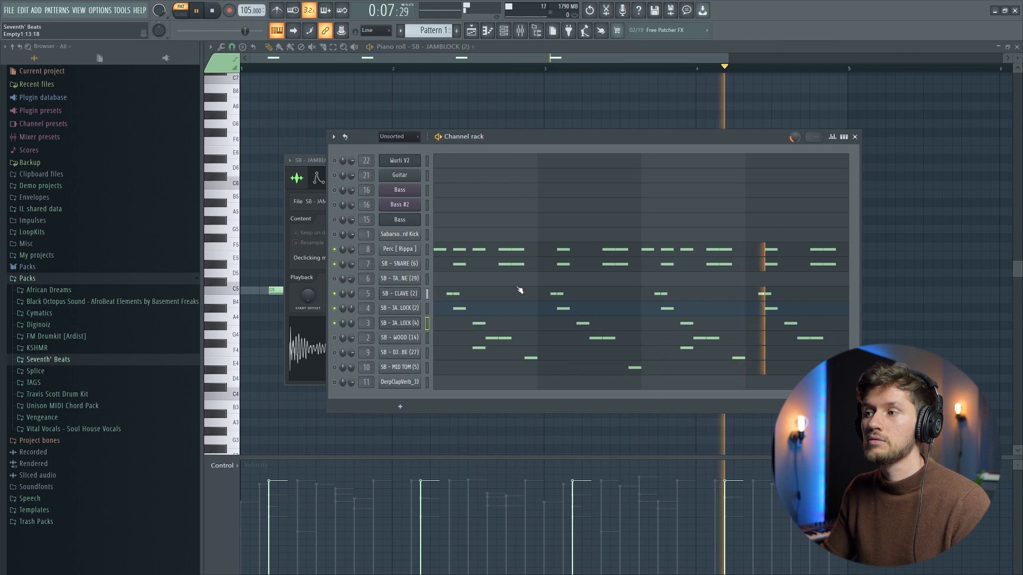
# Step: Unmute the SB - WOOD (14) channel, view its sample and play the pattern with it included
pyautogui.press('space')
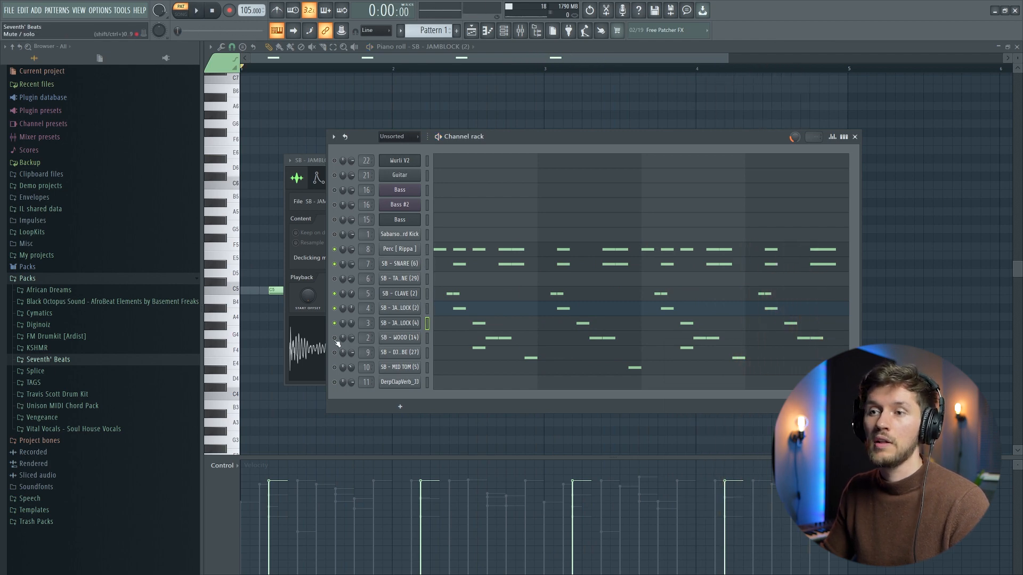
pyautogui.click(408, 340)
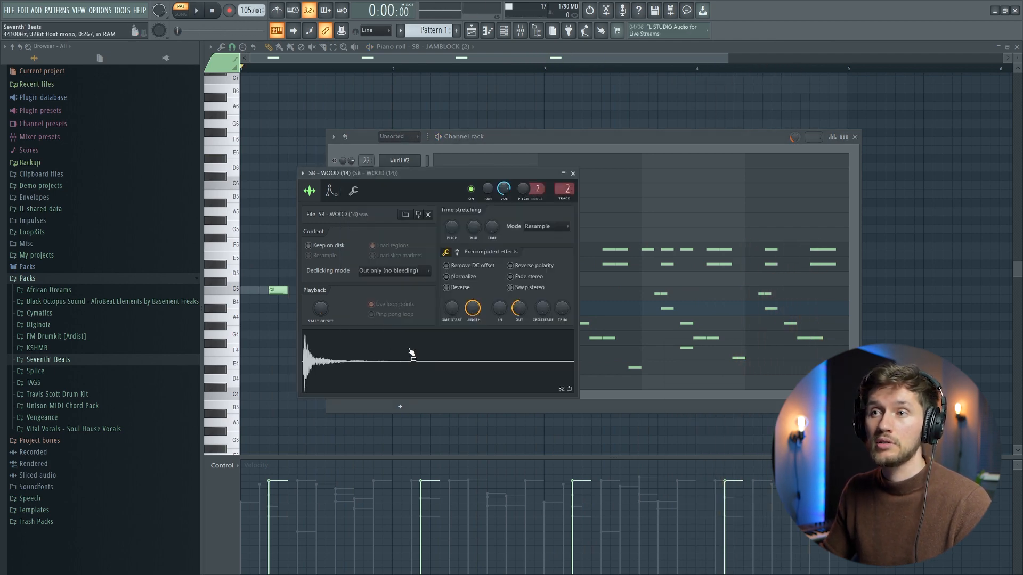
pyautogui.click(506, 140)
pyautogui.press('space')
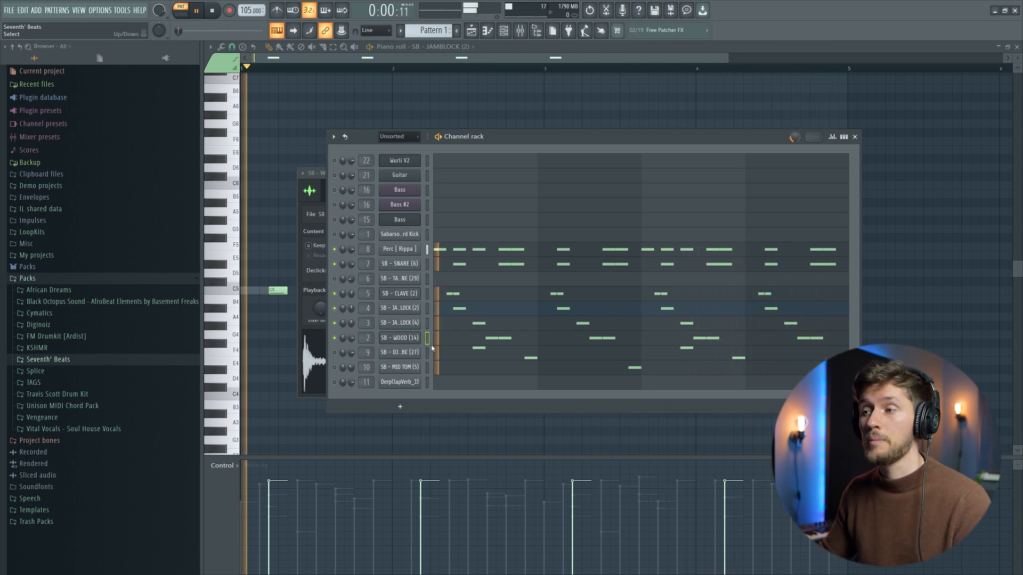
pyautogui.press('space')
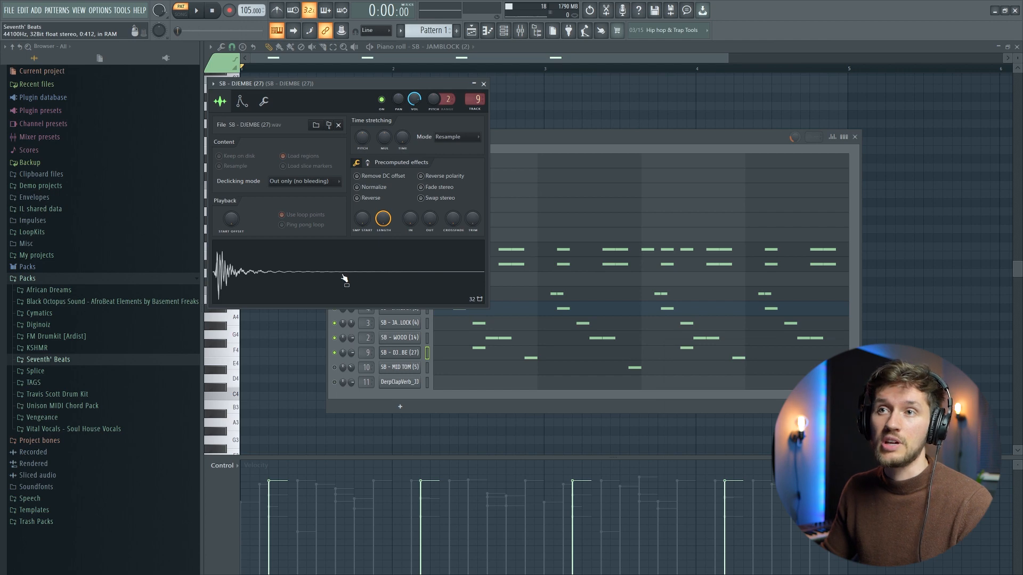
# Step: Unmute the SB - DJEMBE (27) channel, view its sample and play the pattern with its notes in the piano roll
pyautogui.click(524, 133)
pyautogui.press('space')
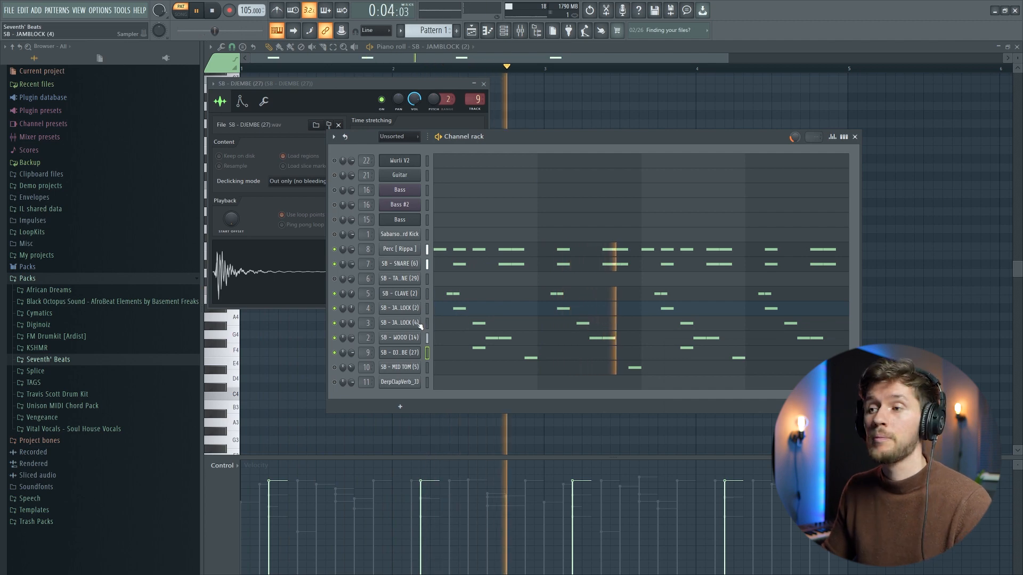
pyautogui.click(516, 354)
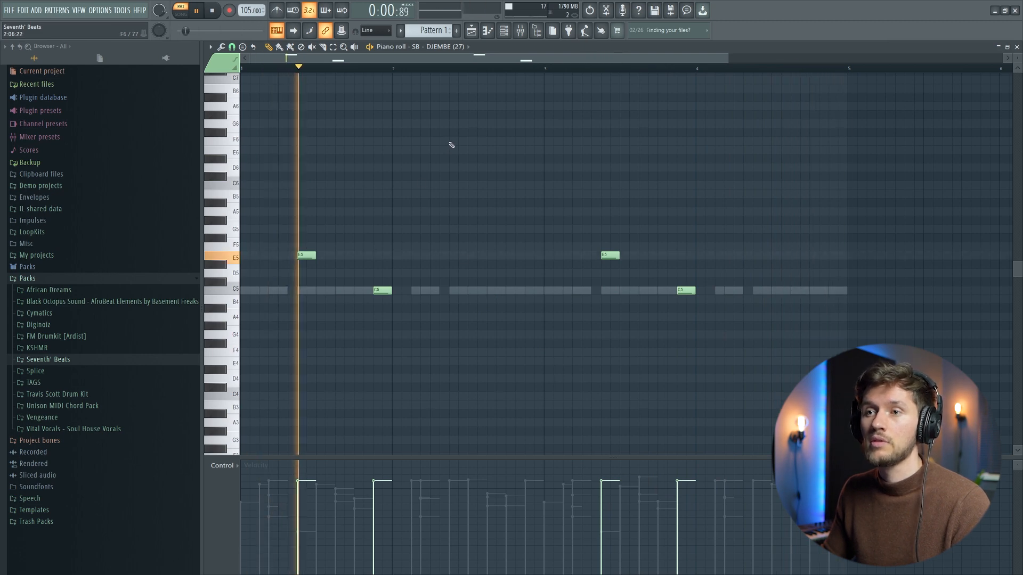
pyautogui.press('space')
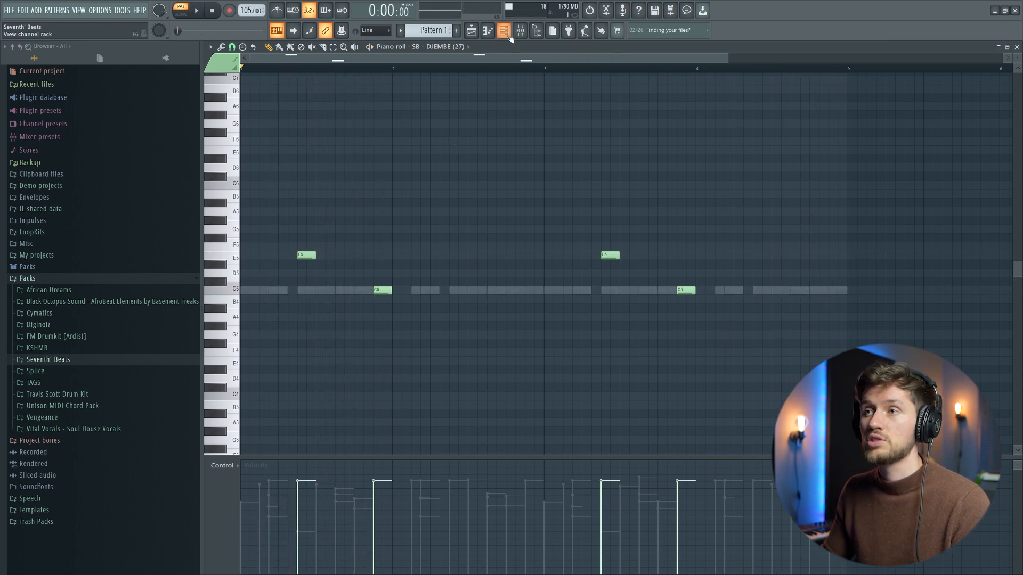
# Step: Unmute the SB - MID TOM (5) channel, view its sample and play the pattern with its notes in the piano roll
pyautogui.click(504, 31)
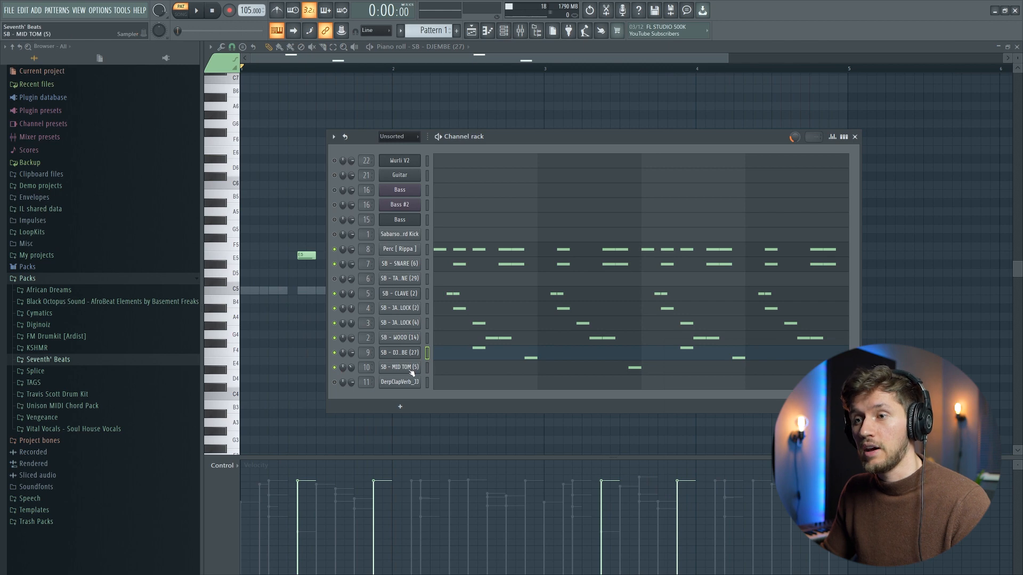
pyautogui.click(410, 371)
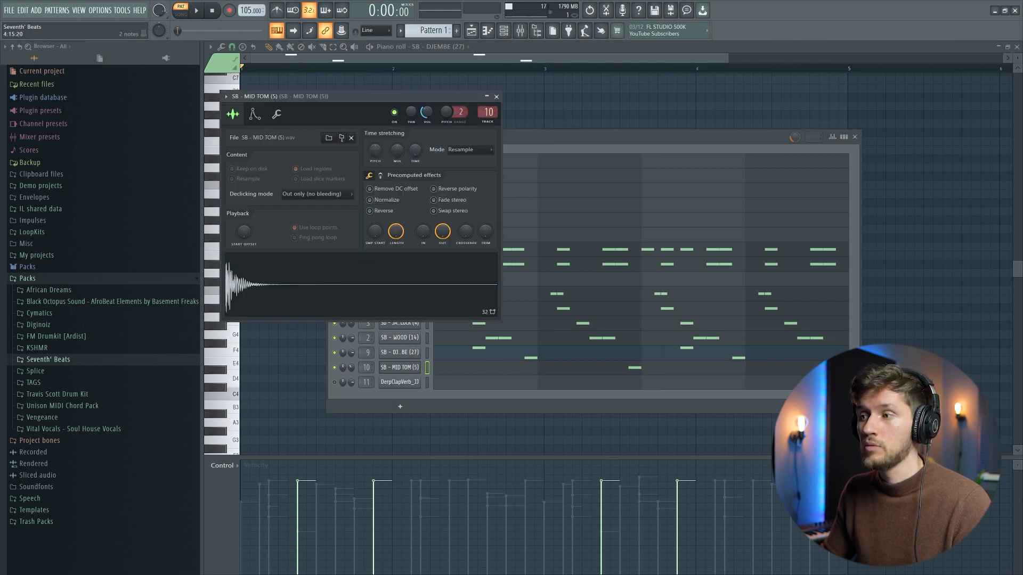
pyautogui.click(815, 369)
pyautogui.press('space')
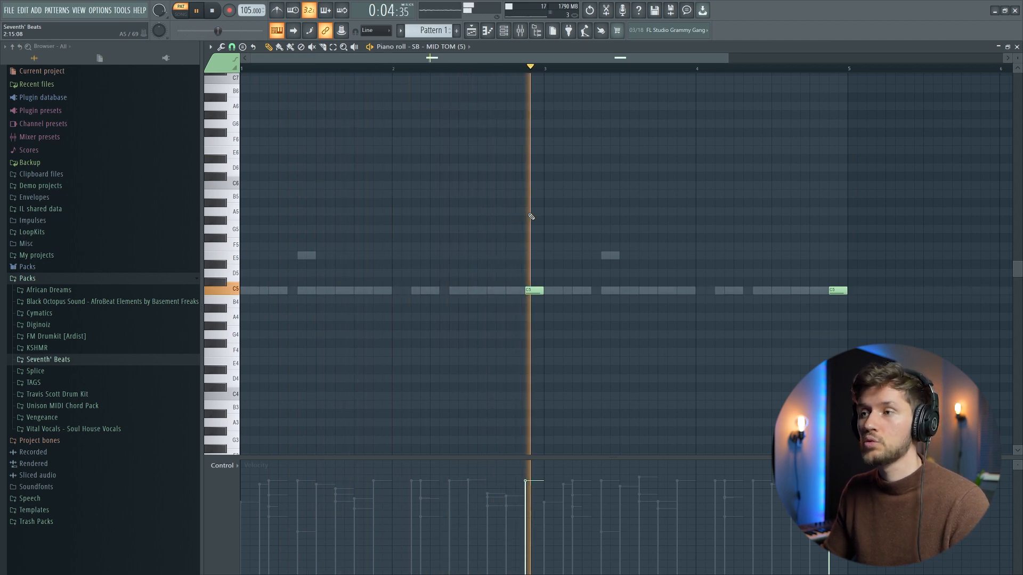
pyautogui.press('F6')
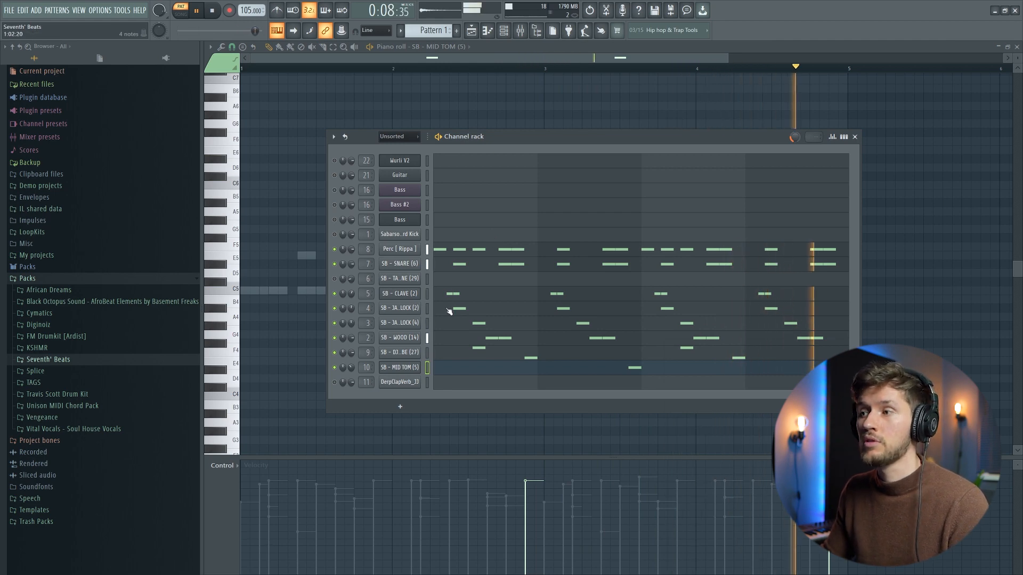
pyautogui.press('space')
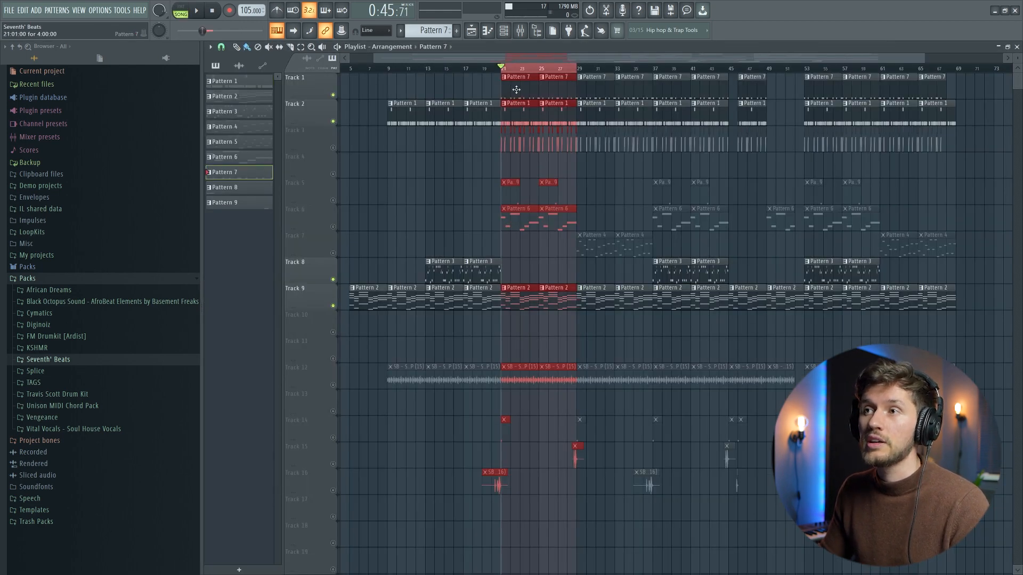
# Step: Open Pattern 7 in the piano roll, play its kick notes and view the Afro Alte Hard Kick sample
pyautogui.doubleClick(517, 90)
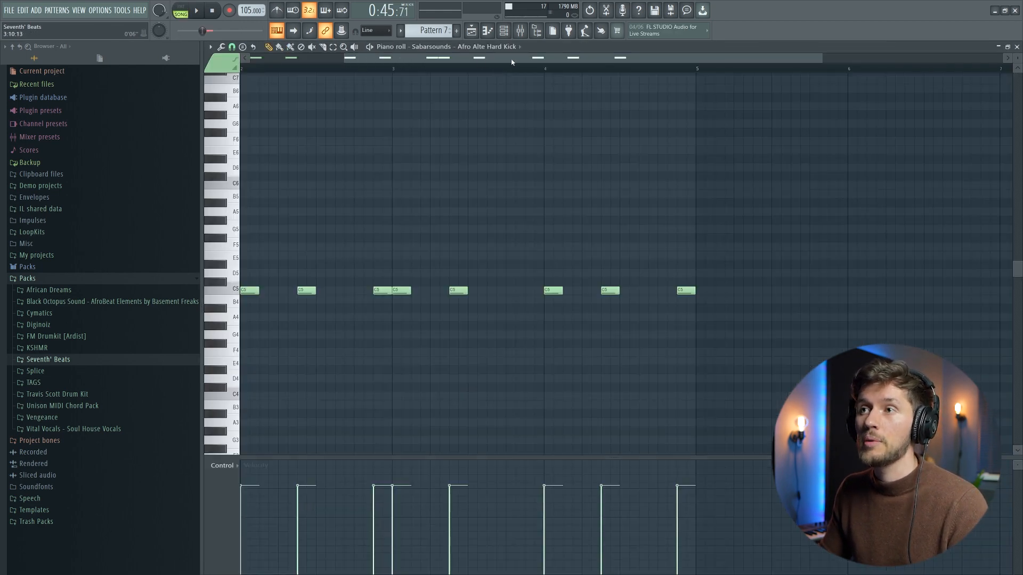
pyautogui.press('space')
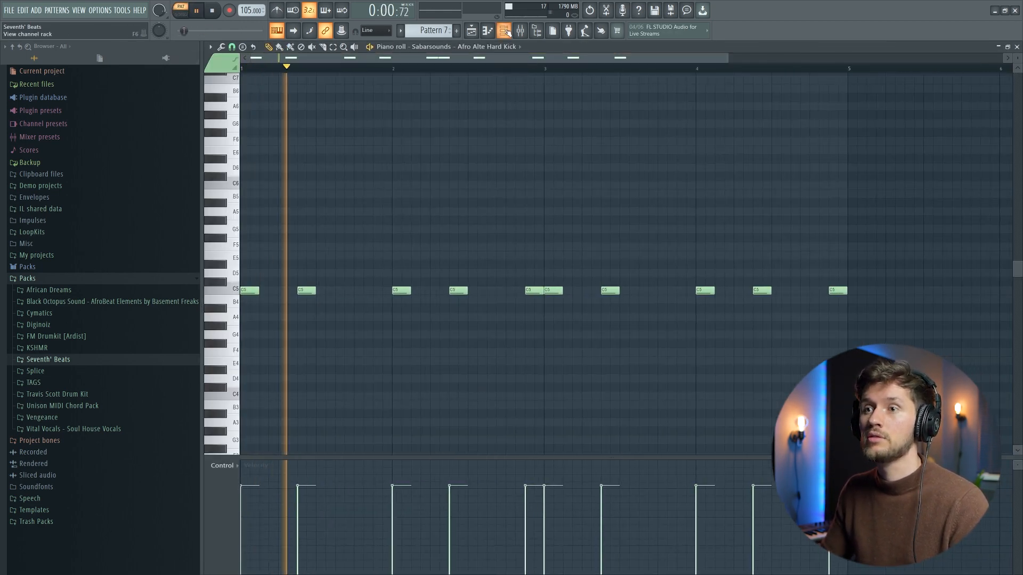
pyautogui.press('F6')
pyautogui.click(404, 236)
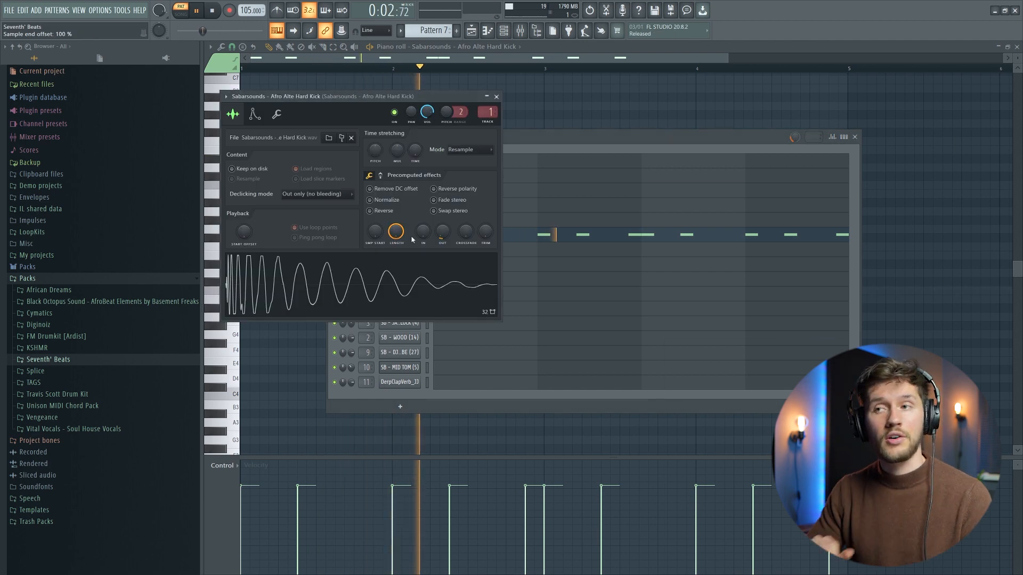
# Step: Return to the playlist and play the selected section from bar 21 with the kick and percussion together
pyautogui.click(488, 31)
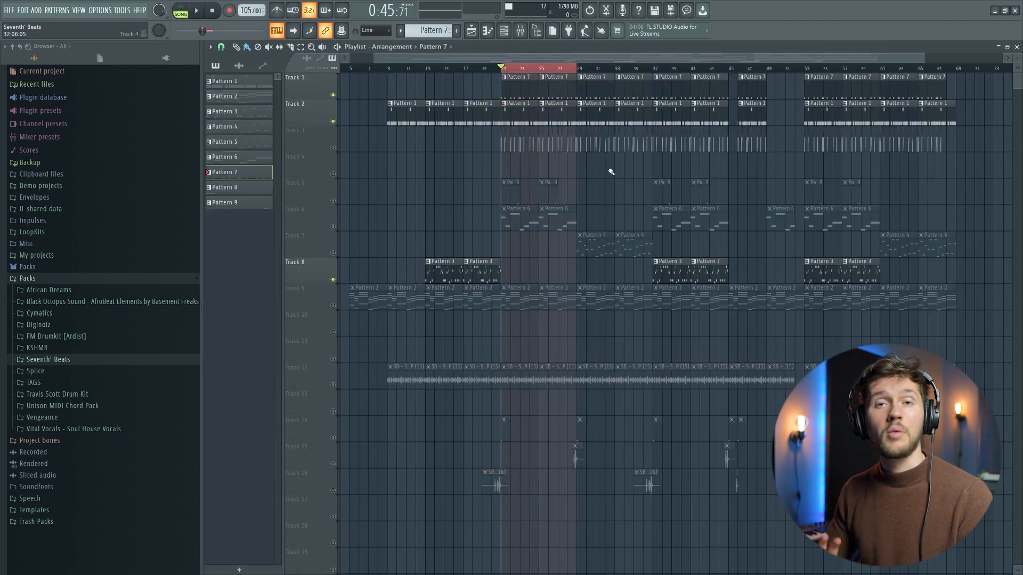
pyautogui.press('space')
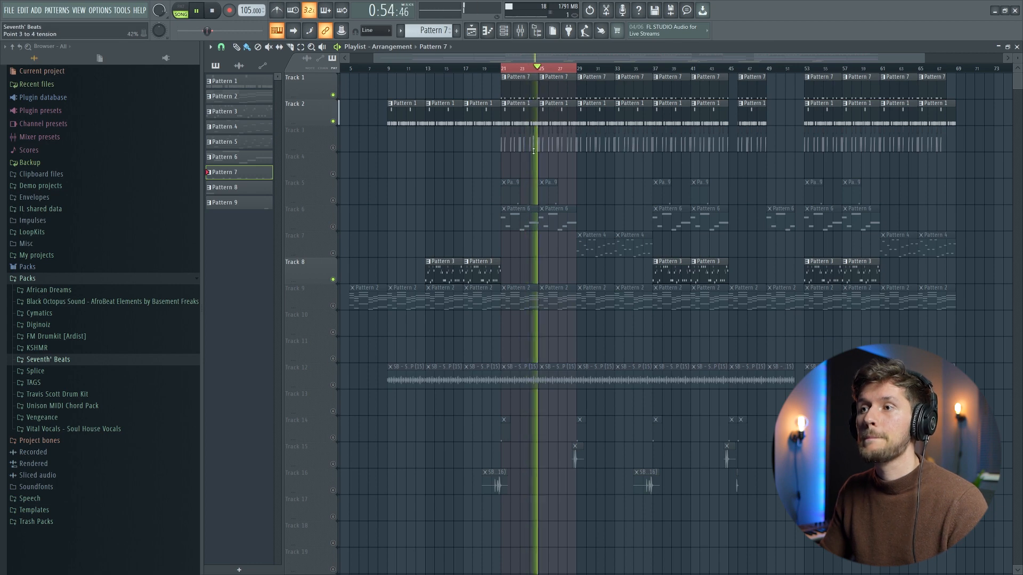
pyautogui.press('space')
# Step: Unmute Track 5, play the section with Pattern 9's SB - TAMBOURINE (29) note in the piano roll and view its sample
pyautogui.click(332, 200)
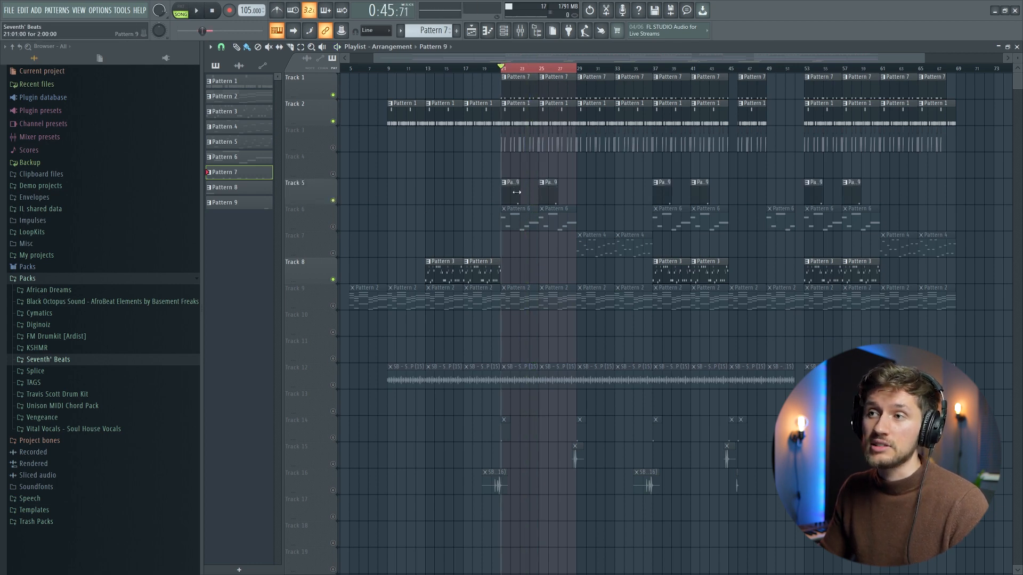
pyautogui.doubleClick(516, 192)
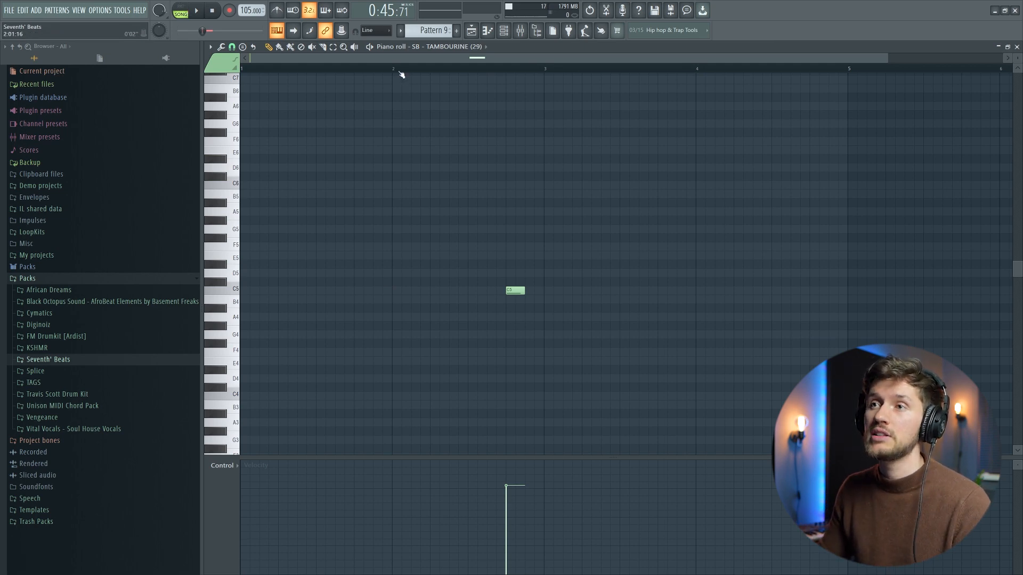
pyautogui.press('space')
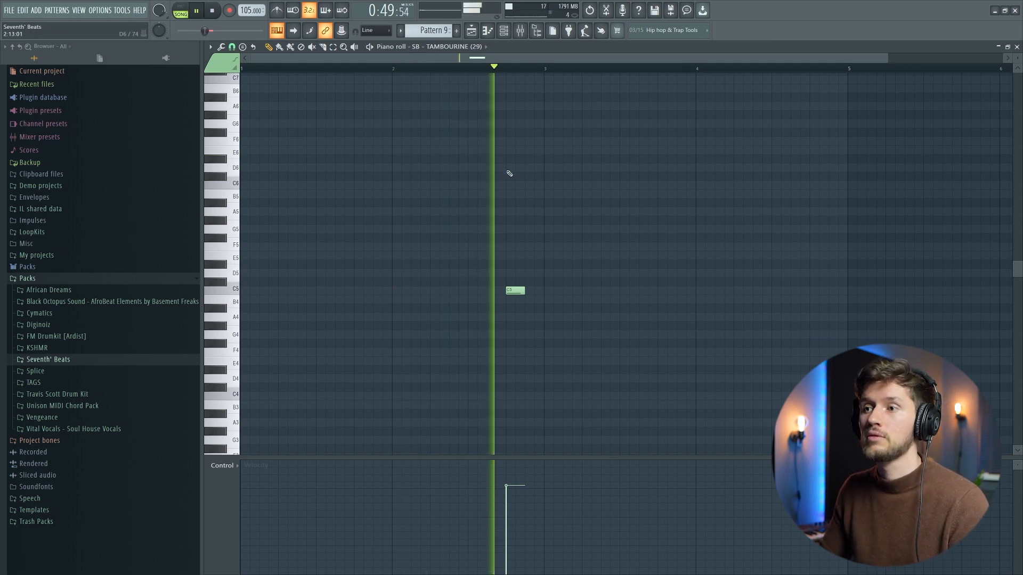
pyautogui.press('space')
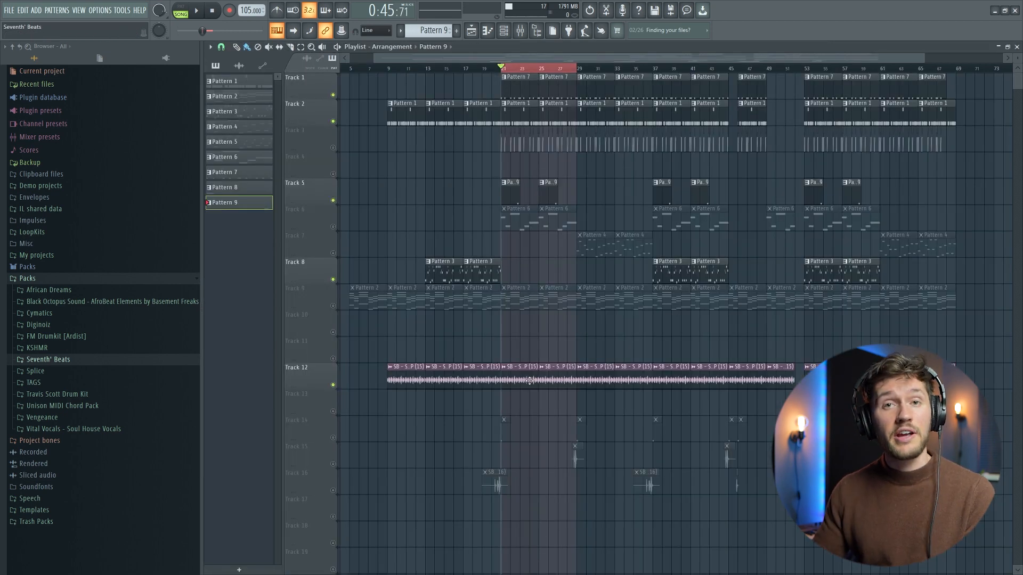
# Step: Unmute Track 12 in the playlist and play the selected section with its audio loop added
pyautogui.press('space')
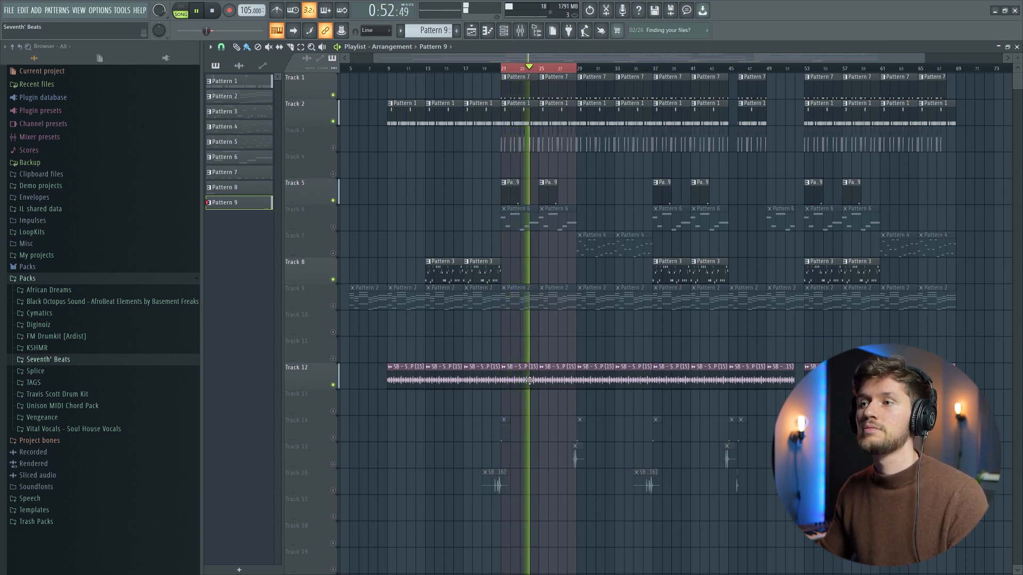
pyautogui.press('space')
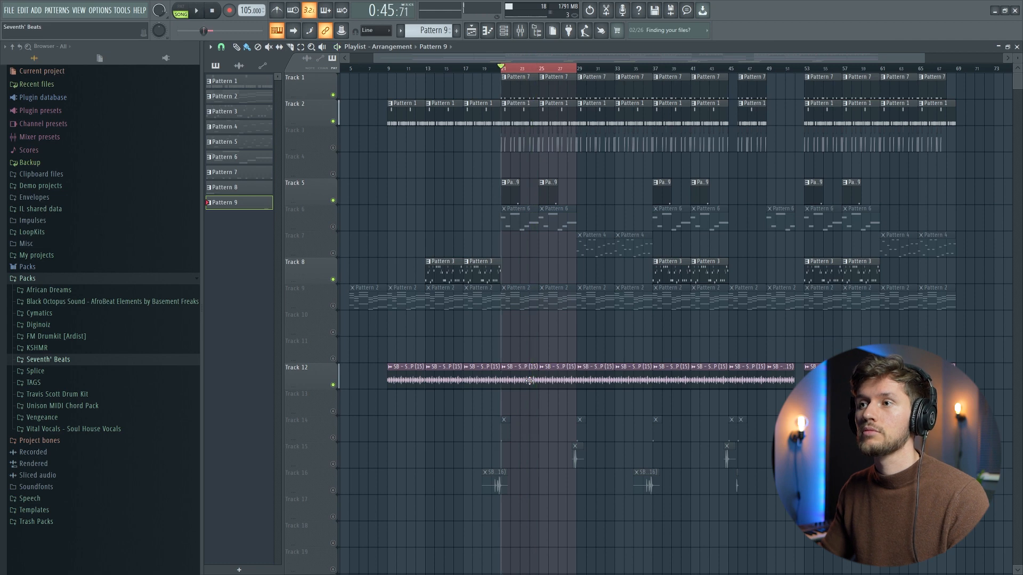
# Step: Reposition the Channel rack, unmute Track 14, play the section with its clap and view the DerpClapVerb_JJ sample
pyautogui.press('F6')
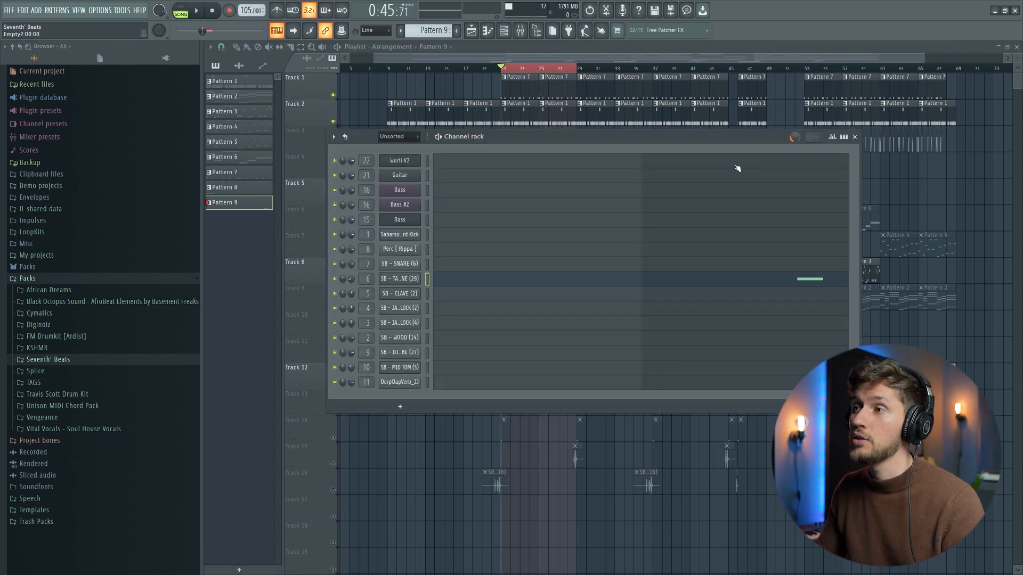
pyautogui.moveTo(723, 137); pyautogui.dragTo(667, 136)
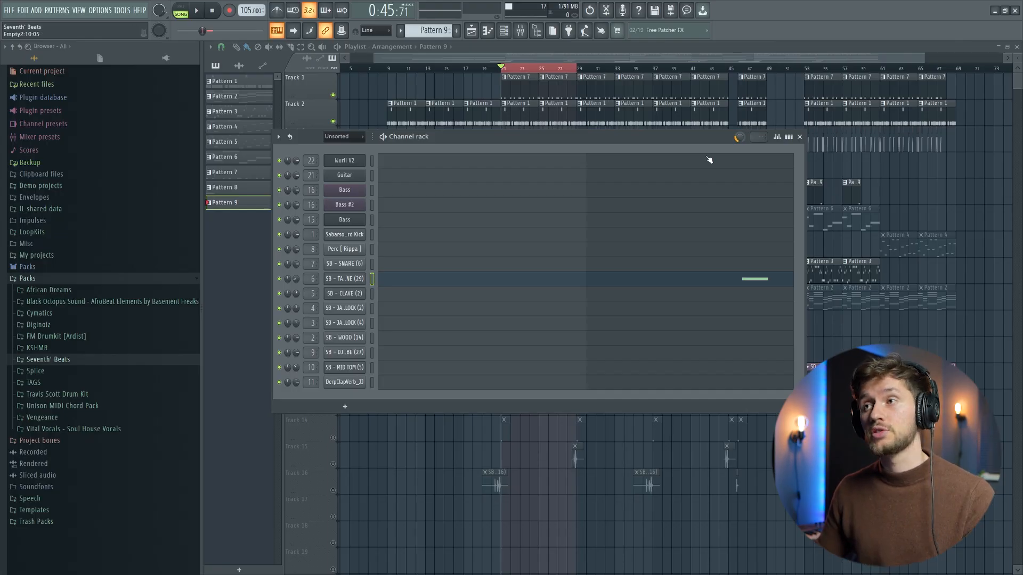
pyautogui.press('F6')
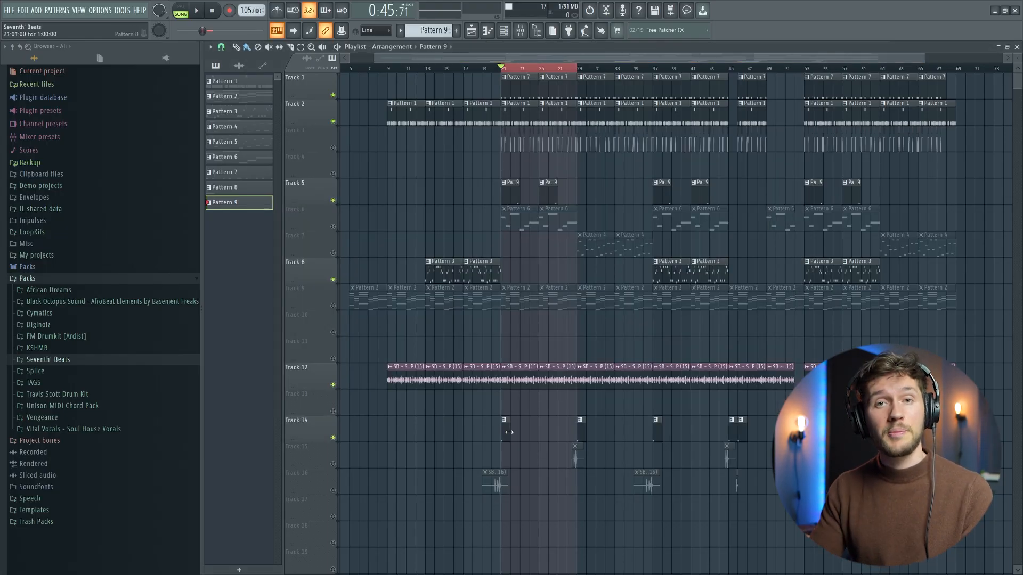
pyautogui.press('space')
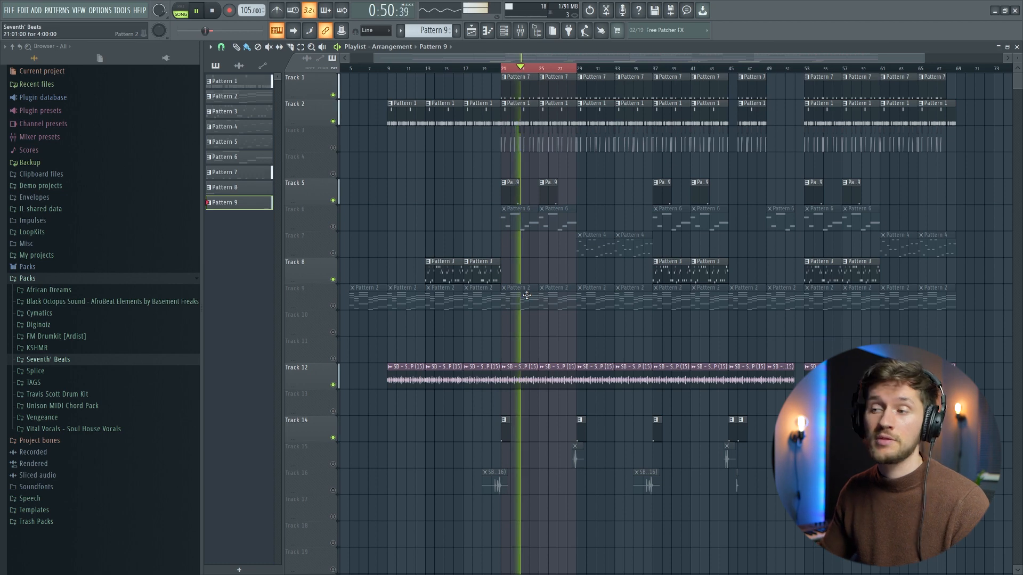
pyautogui.press('space')
pyautogui.click(504, 30)
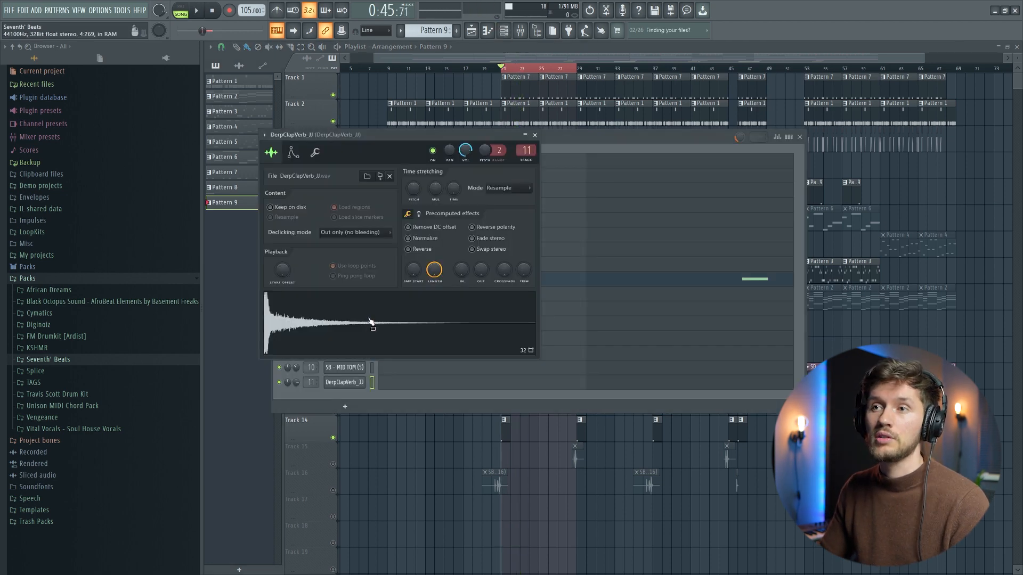
pyautogui.click(535, 135)
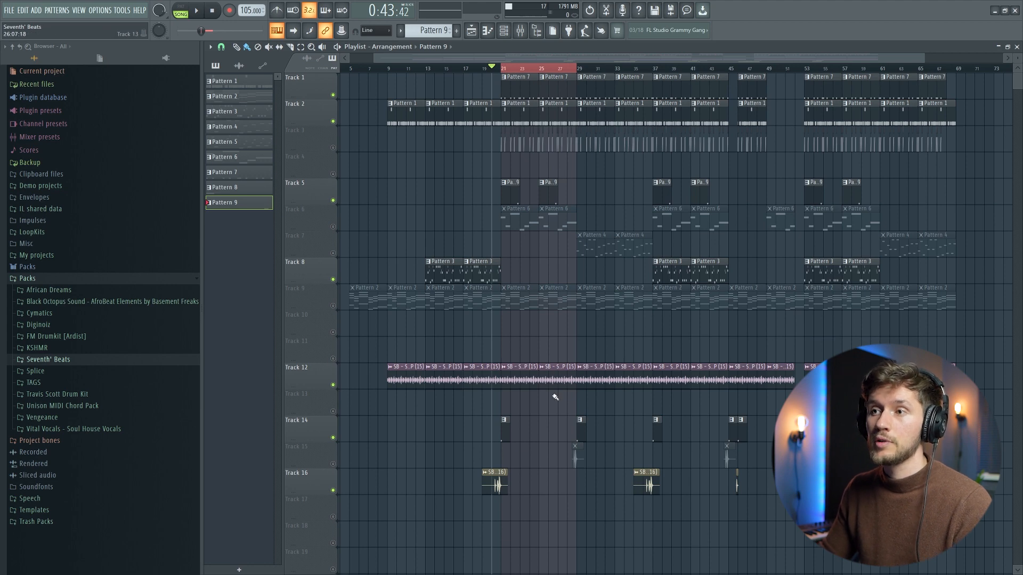
# Step: Unmute Track 16, mute Track 8 and play the lead-in to bar 21 with the fill
pyautogui.click(336, 281)
pyautogui.press('space')
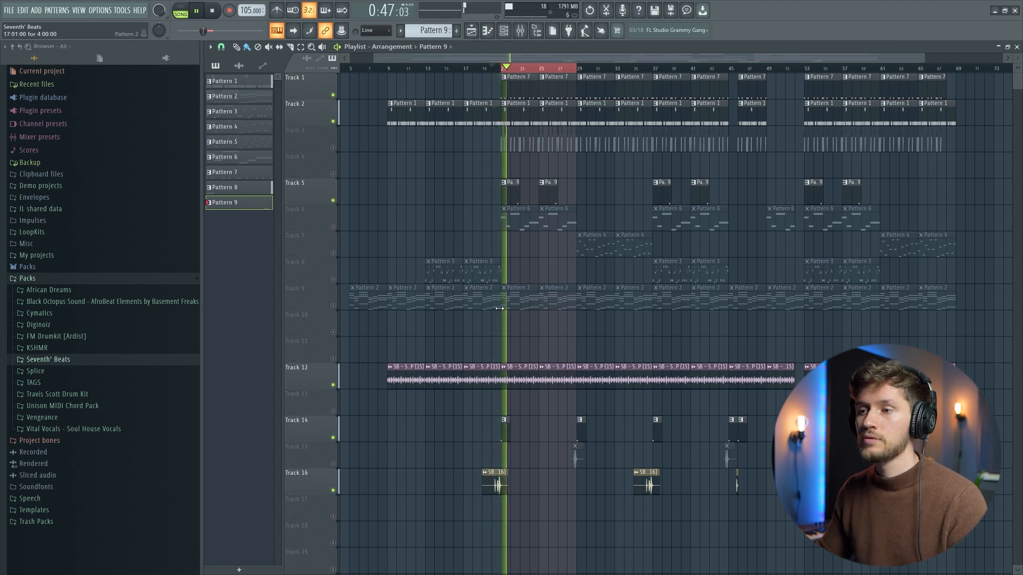
pyautogui.press('space')
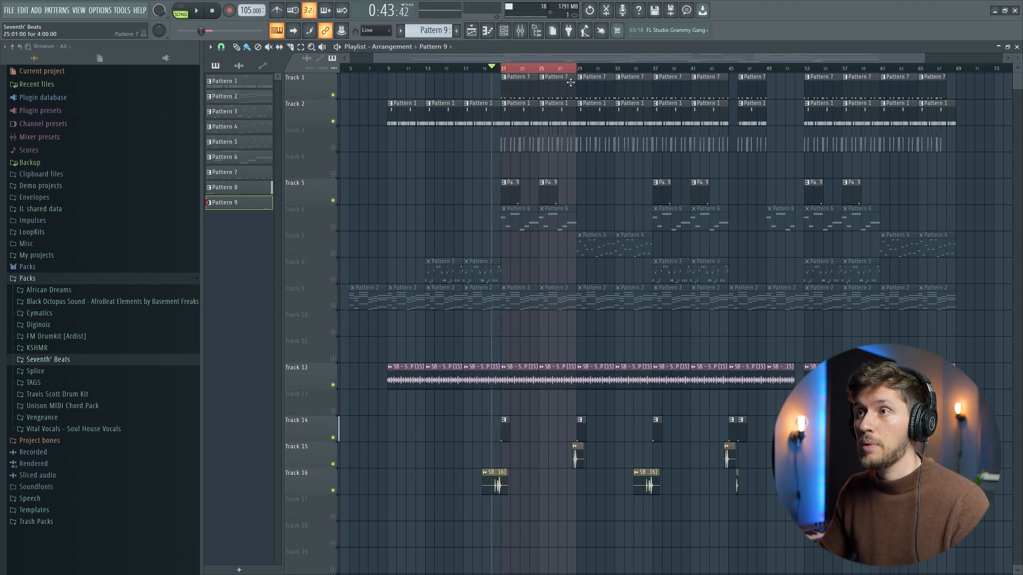
# Step: Unmute Track 15, extend the time selection slightly past bar 29 and play the transition with its fill
pyautogui.moveTo(574, 69); pyautogui.dragTo(580, 71)
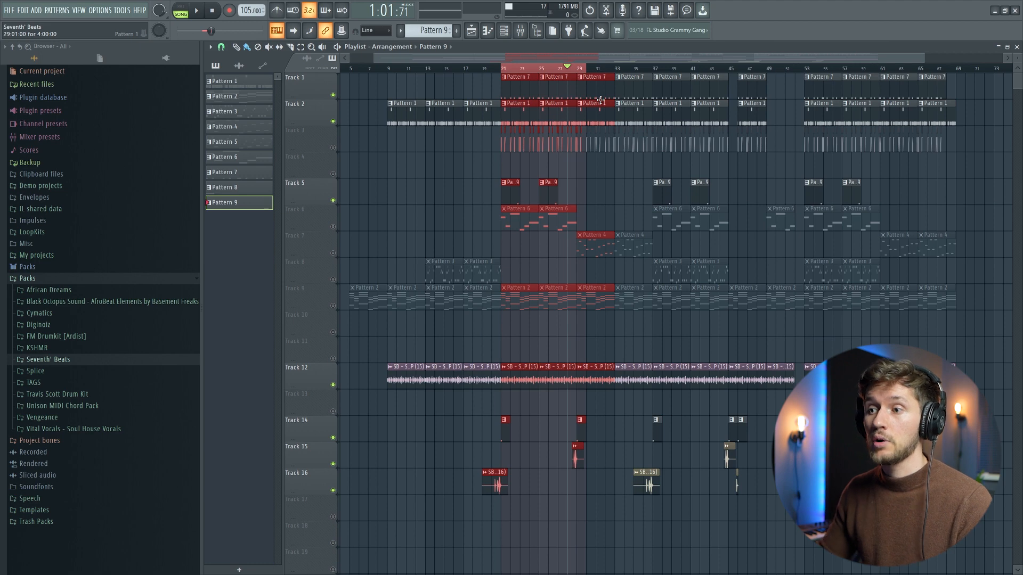
pyautogui.press('space')
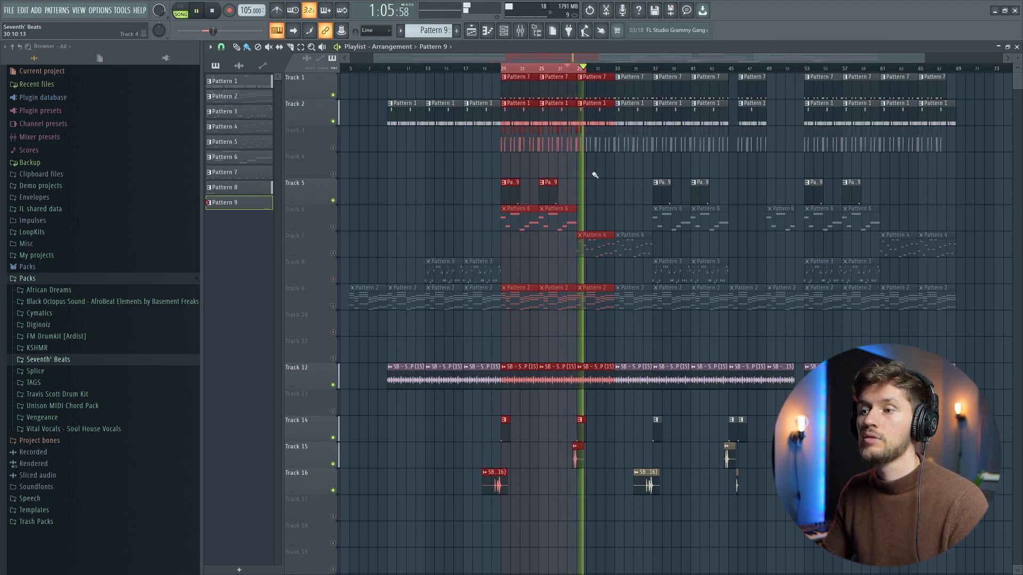
pyautogui.press('space')
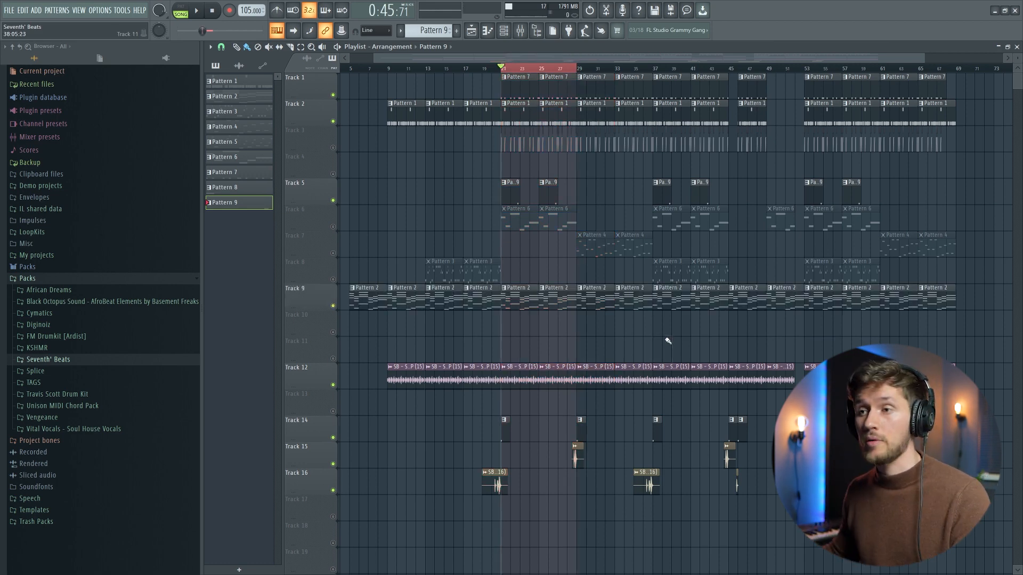
# Step: Play the selected section from bar 21 to 29 with Pattern 9 on Track 5 included
pyautogui.press('space')
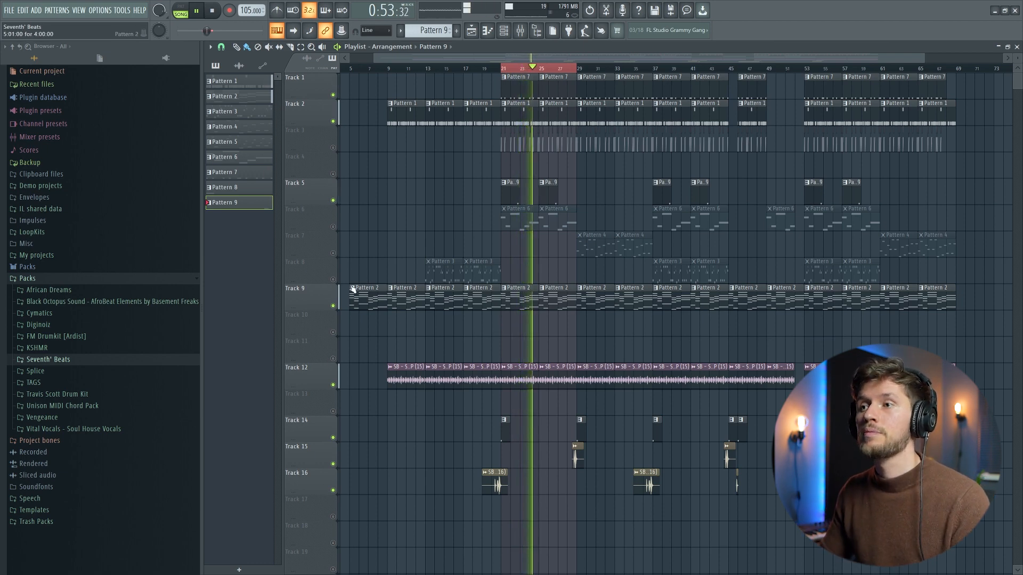
pyautogui.press('space')
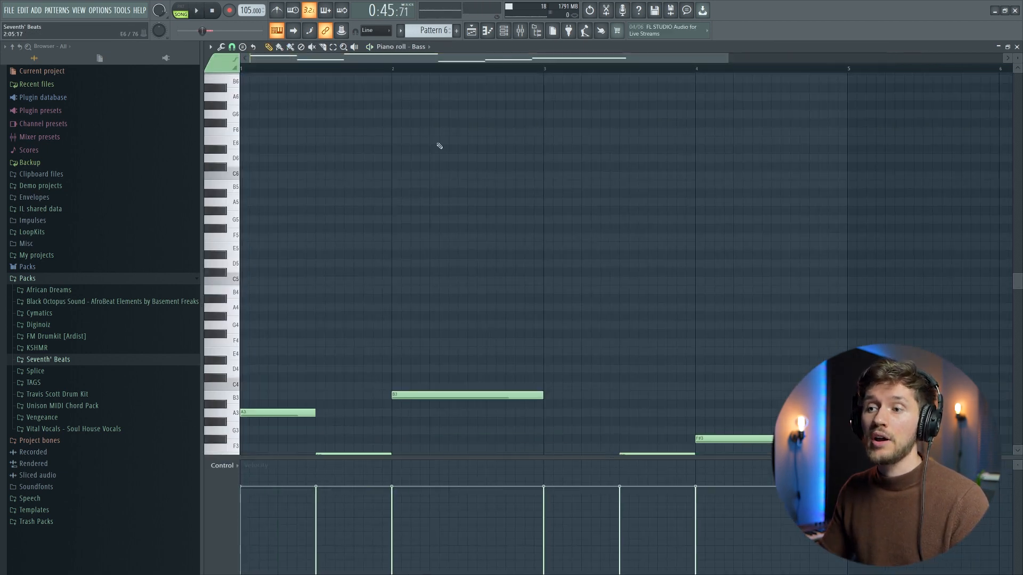
# Step: Play the Pattern 6 bass notes in the Piano roll and view the low Bass channel's Serum instrument
pyautogui.scroll(-6, 440, 146)
pyautogui.press('space')
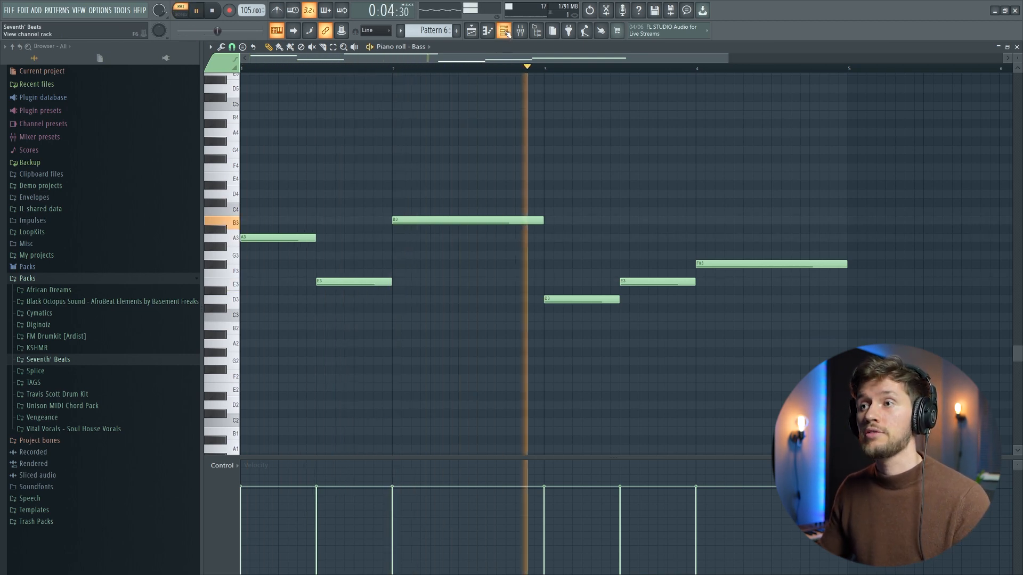
pyautogui.click(503, 30)
pyautogui.click(345, 219)
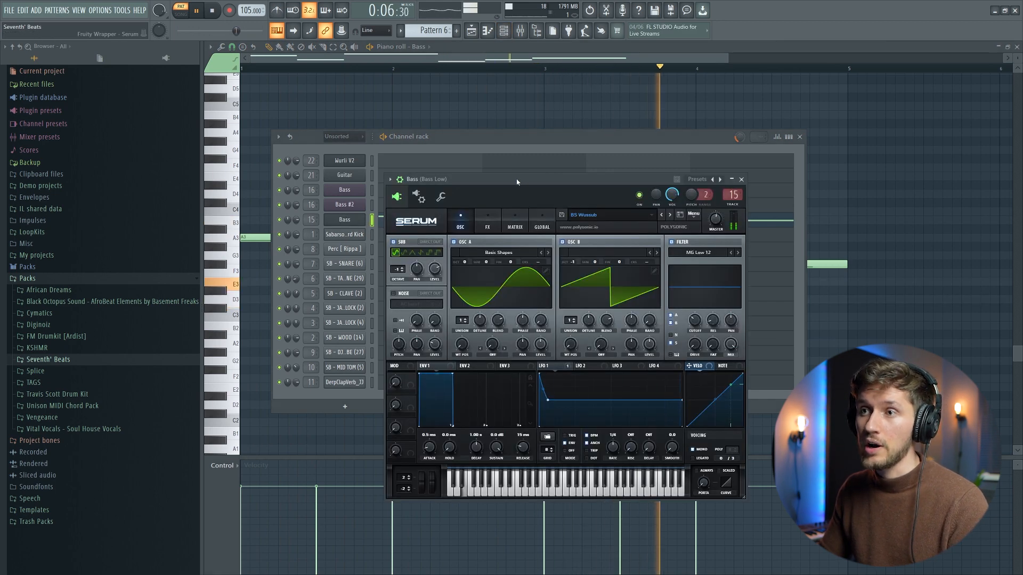
pyautogui.moveTo(516, 180); pyautogui.dragTo(459, 150)
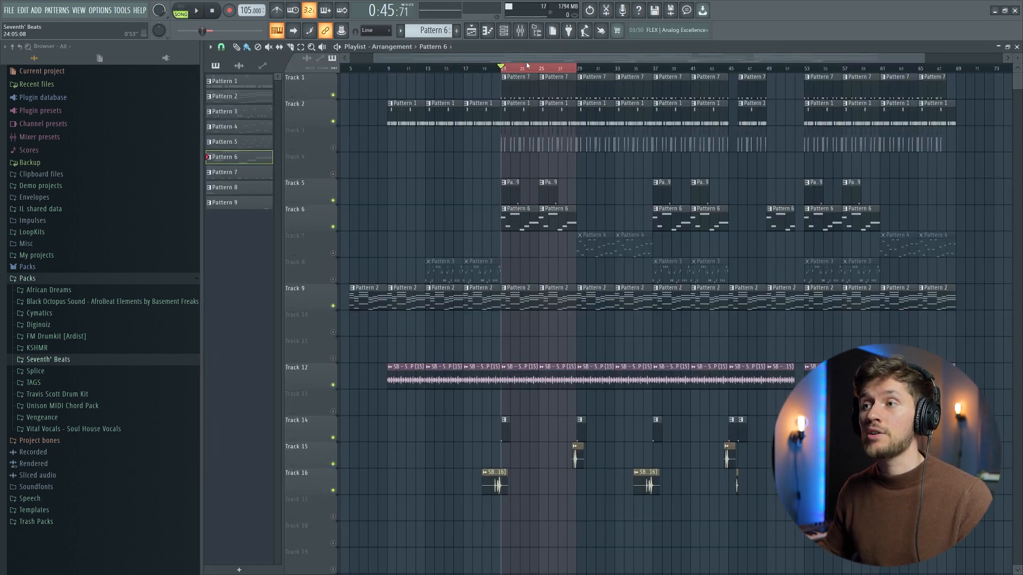
# Step: Play the selected section with the Track 6 bass, and the arrangement from about bar 17 with Tracks 3 and 8 active
pyautogui.press('space')
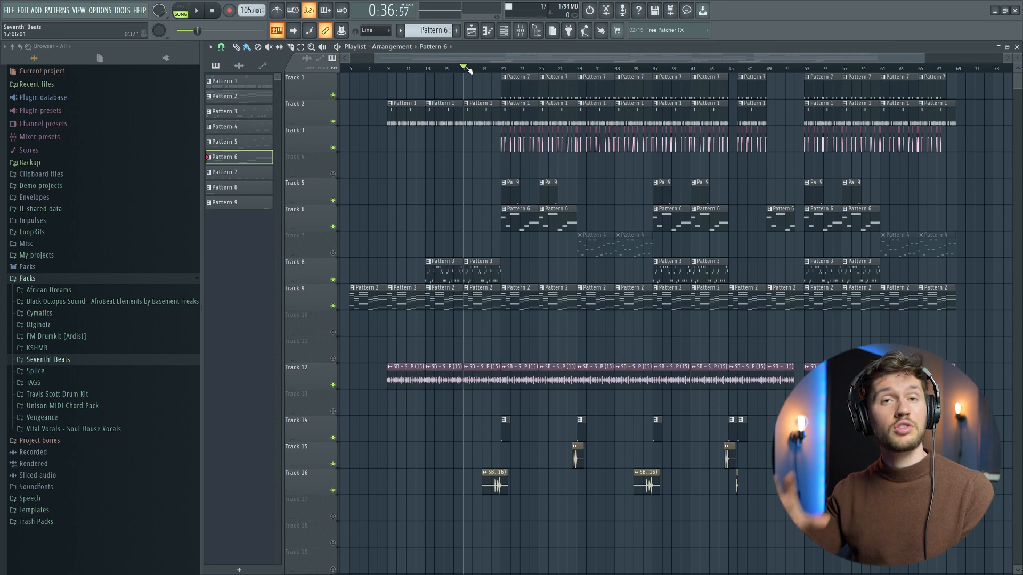
pyautogui.press('space')
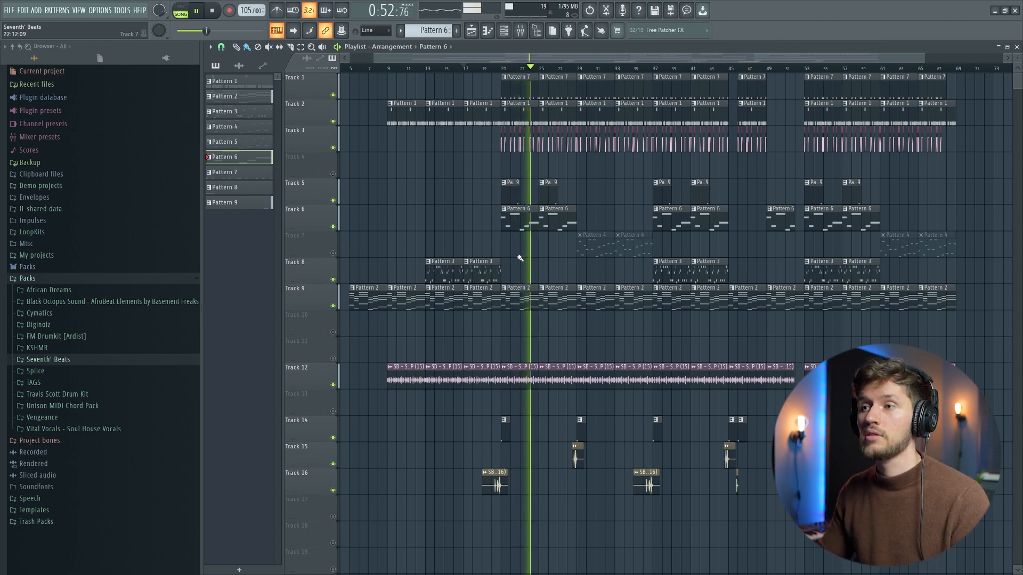
pyautogui.press('space')
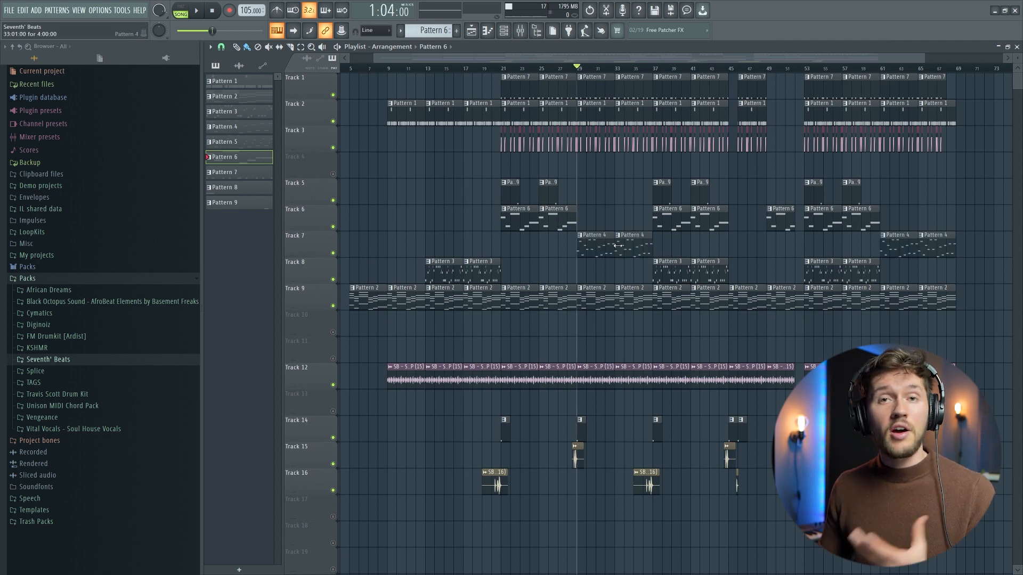
# Step: Open the Pattern 4 clip on Track 7 in the Piano roll and play its bass notes
pyautogui.doubleClick(604, 243)
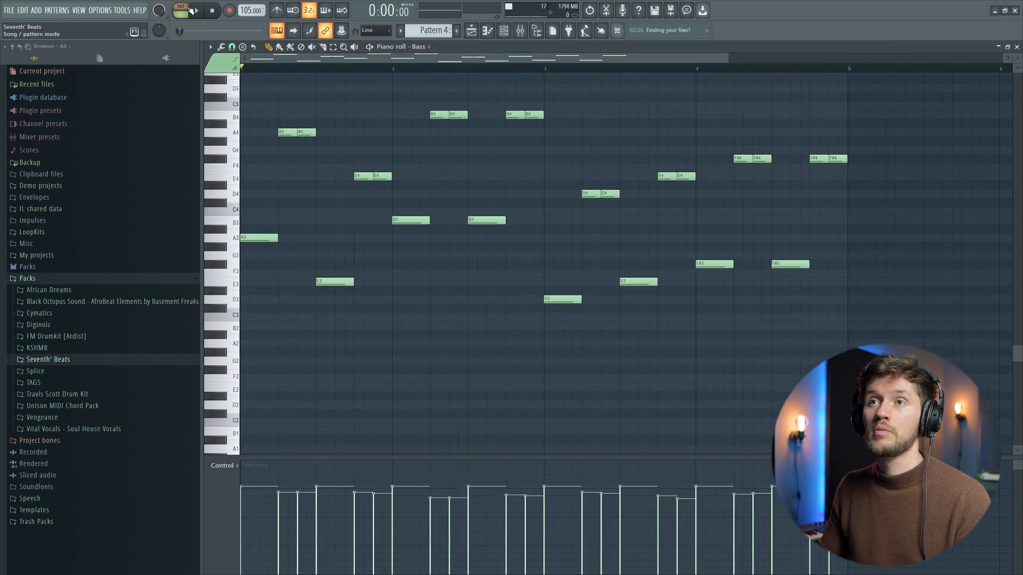
pyautogui.click(191, 11)
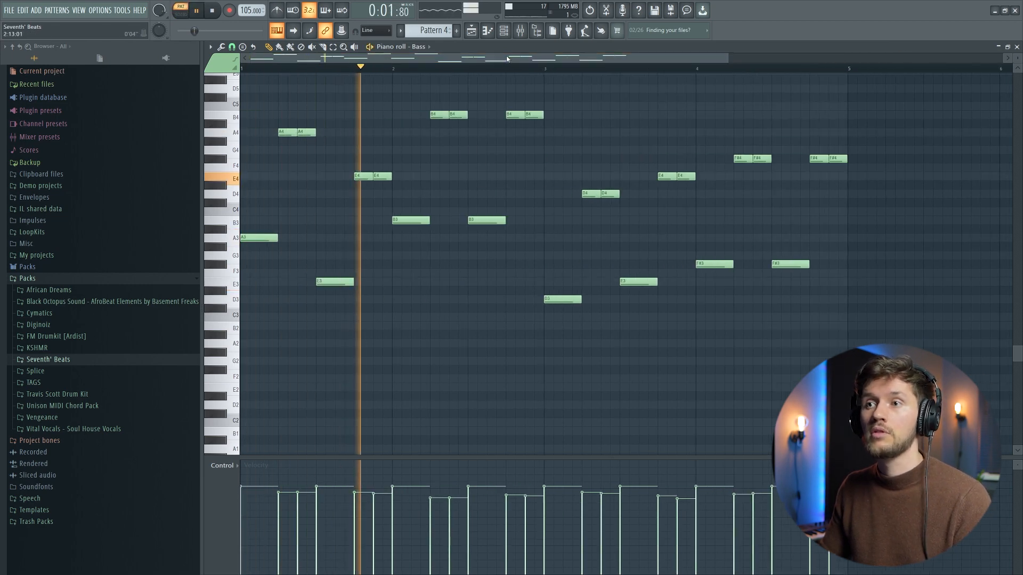
pyautogui.scroll(1, 514, 178)
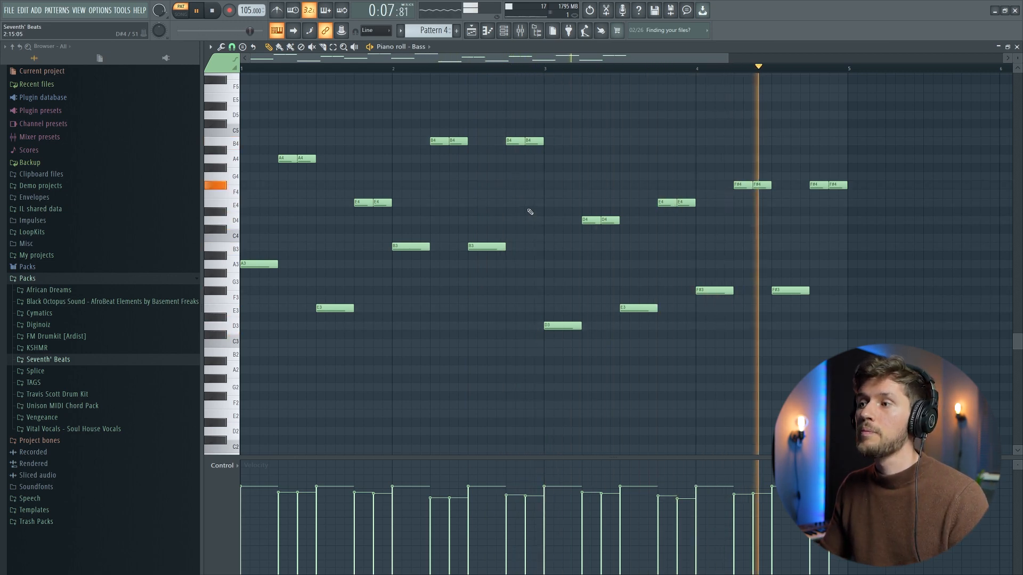
pyautogui.press('space')
# Step: Select the higher bass notes except the D4 pair, move them down one octave, and return them to their original pitch
pyautogui.moveTo(228, 116); pyautogui.dragTo(229, 205)
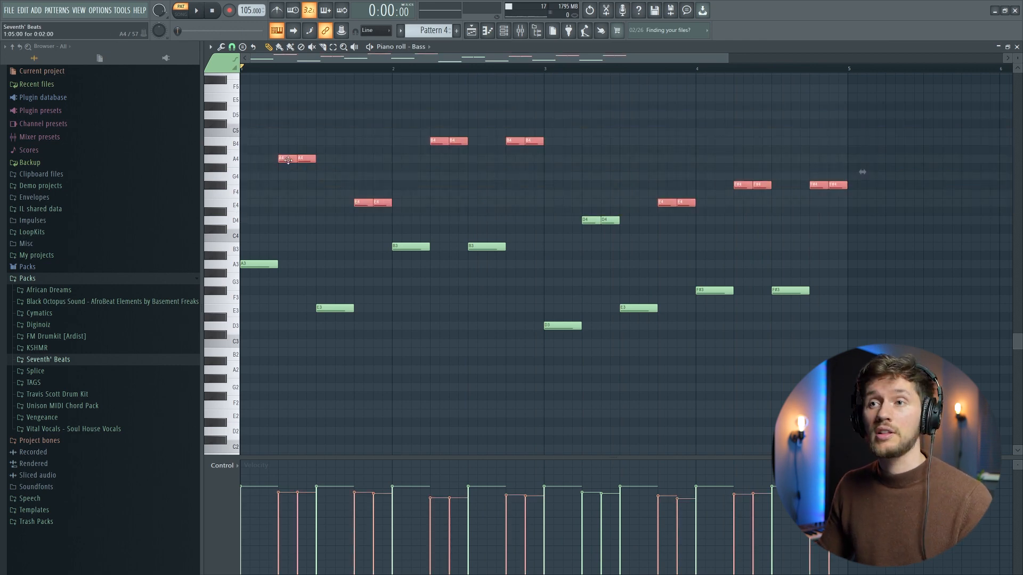
pyautogui.moveTo(288, 160); pyautogui.dragTo(290, 263)
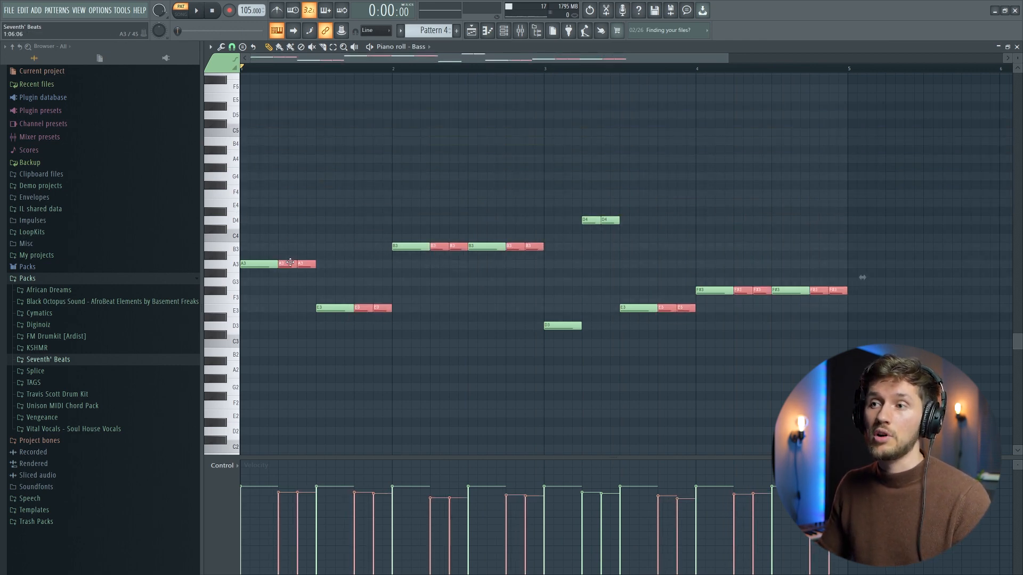
pyautogui.moveTo(291, 263); pyautogui.dragTo(286, 158)
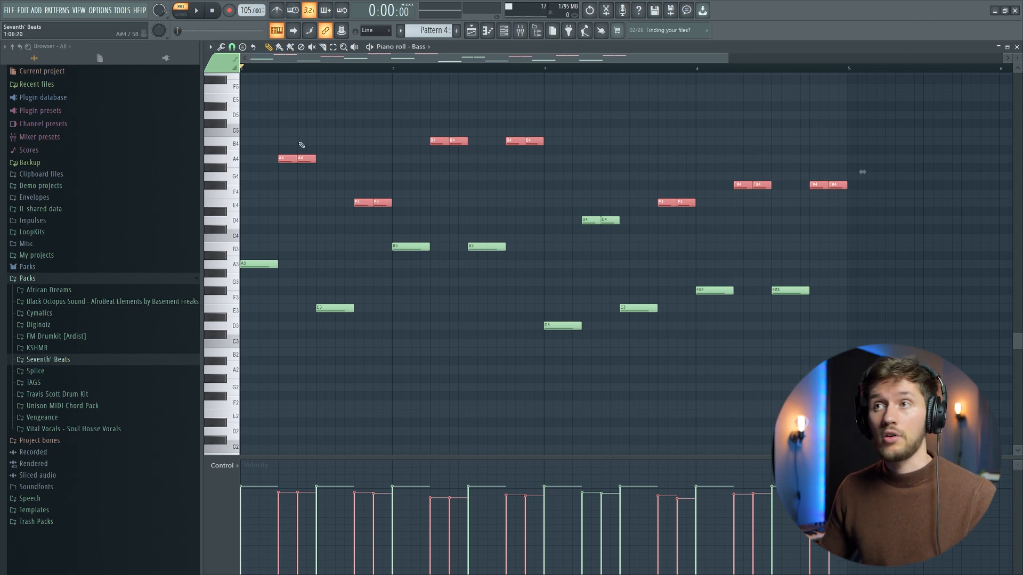
# Step: View the Channel rack for Pattern 4 and play the arrangement from about bar 27 with the Track 7 bass
pyautogui.click(504, 34)
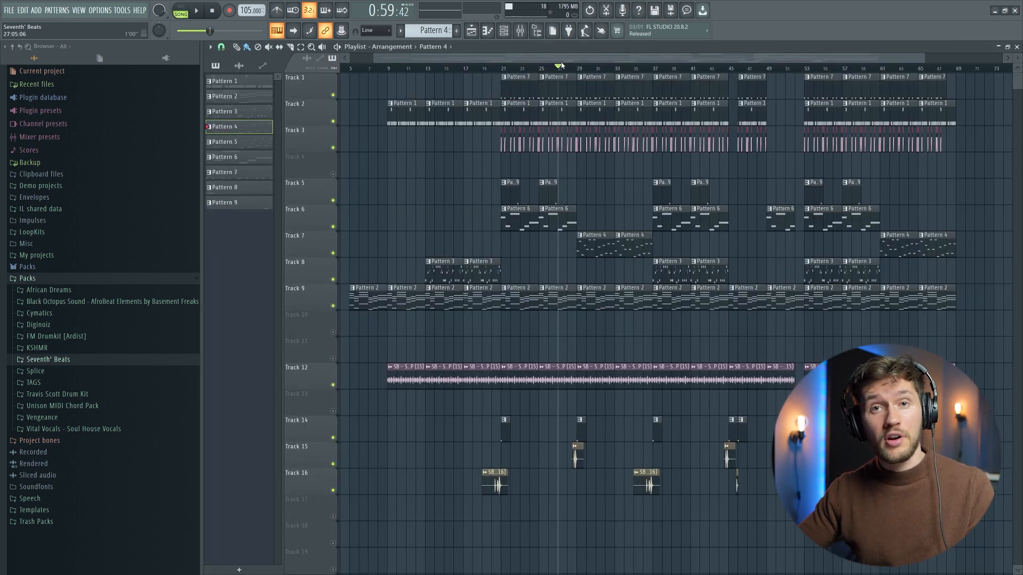
pyautogui.press('space')
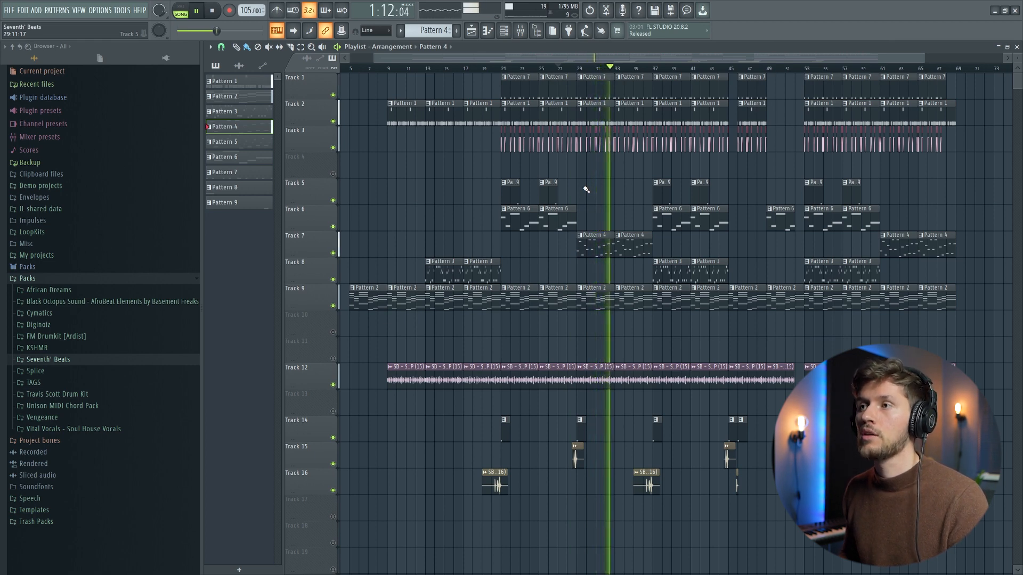
pyautogui.press('space')
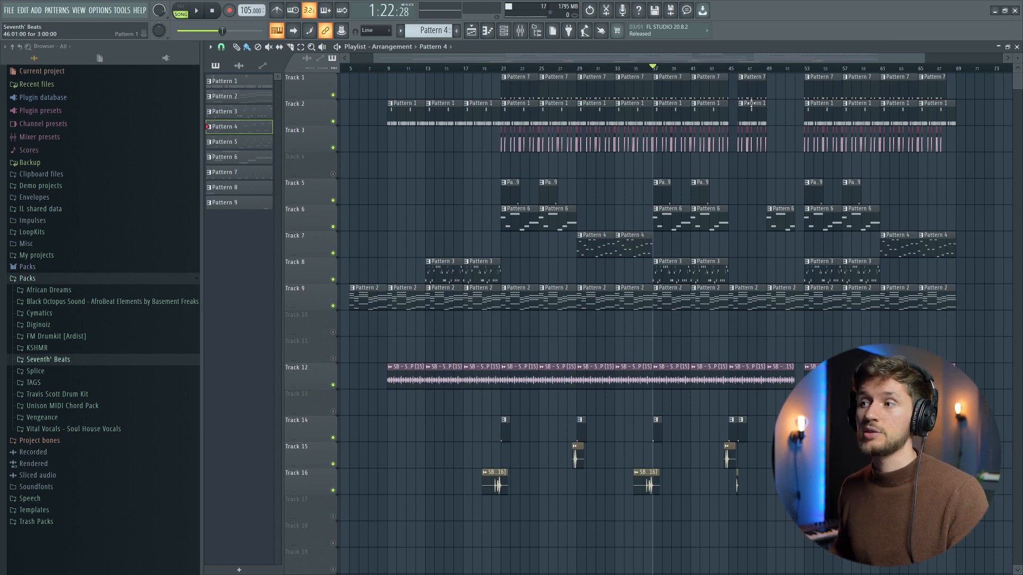
# Step: Play the arrangement from bar 37 onward and examine its second half through to the end of the song
pyautogui.press('space')
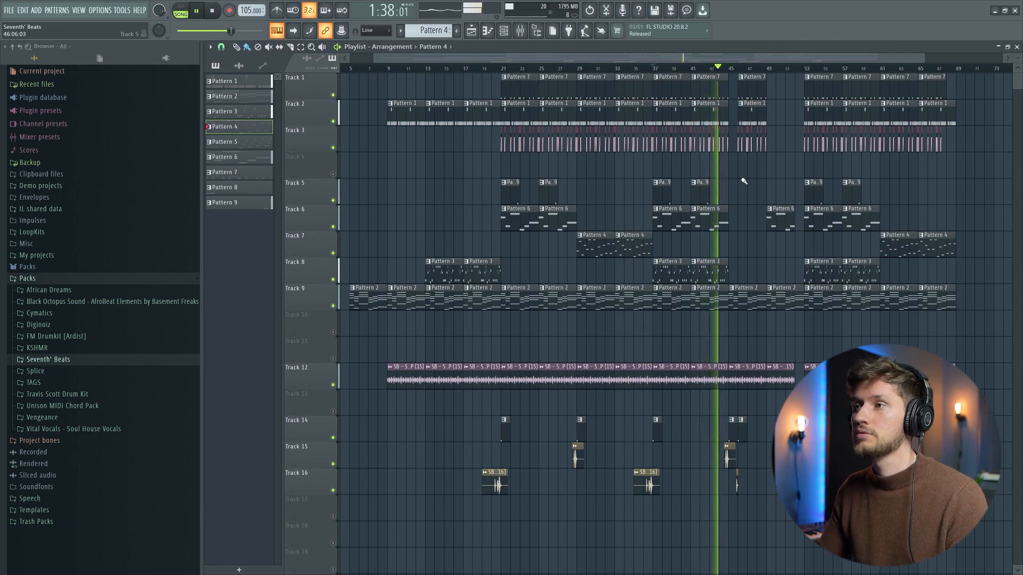
pyautogui.moveTo(372, 59); pyautogui.dragTo(636, 69)
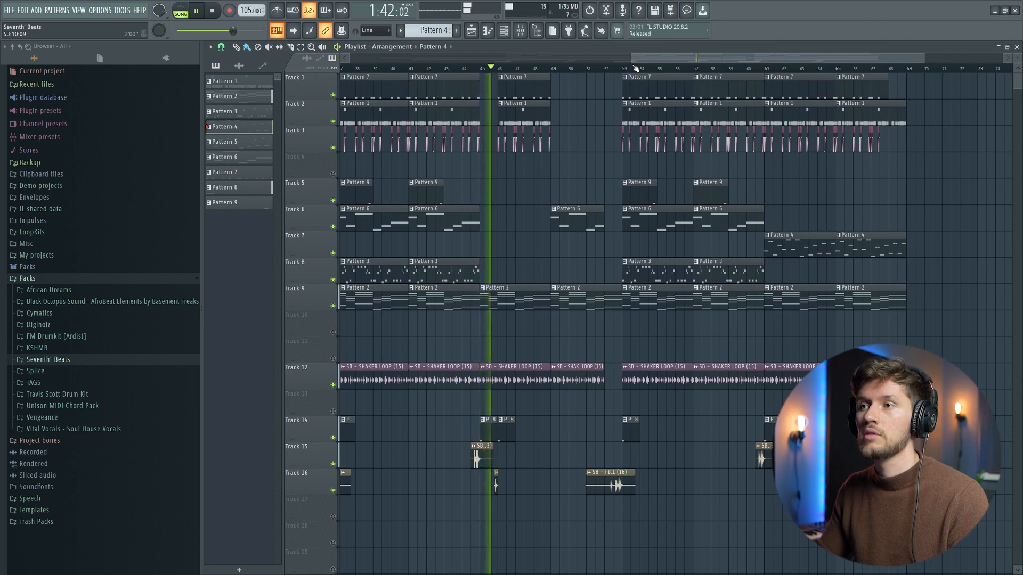